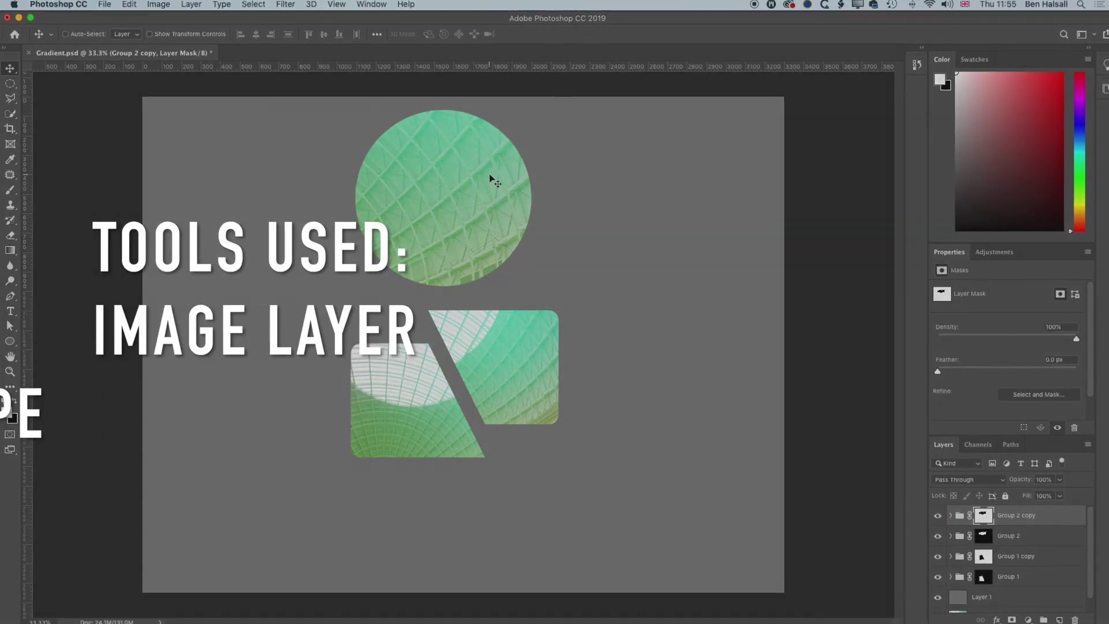
# Drag the lower circle group's mask down and sideways to widen the zigzag split
pyautogui.moveTo(491, 179); pyautogui.dragTo(504, 170)
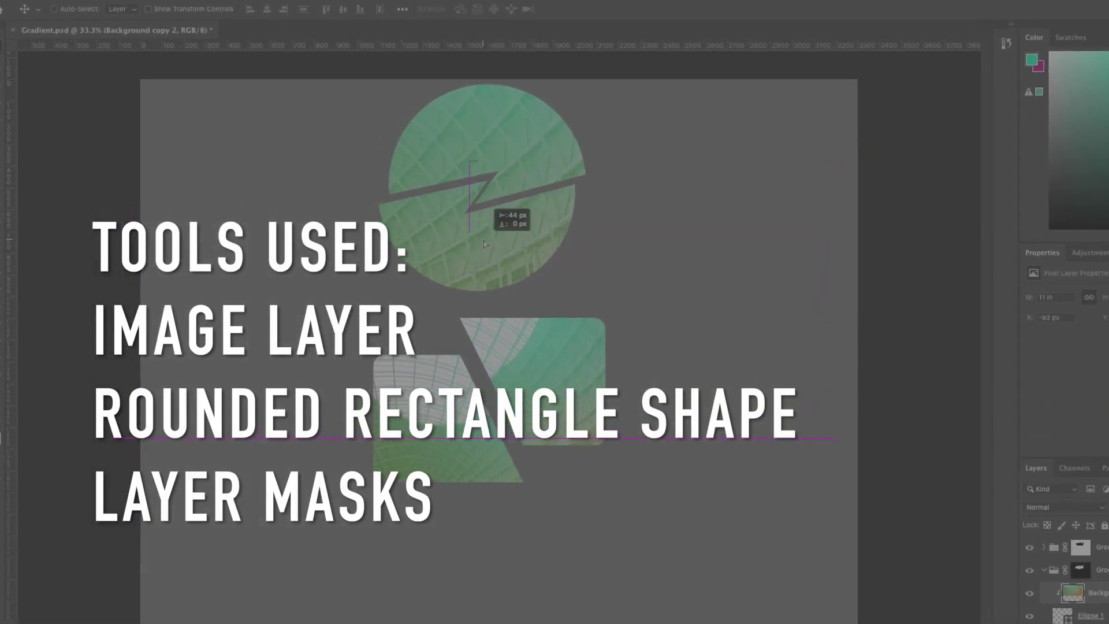
pyautogui.moveTo(485, 244); pyautogui.dragTo(486, 243)
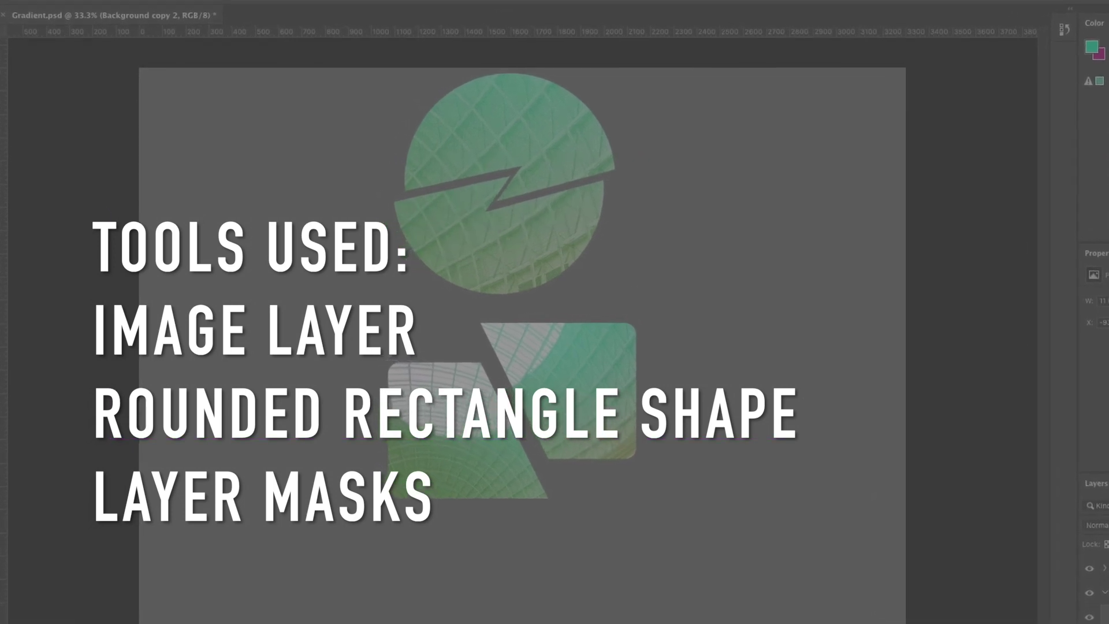
pyautogui.moveTo(472, 241)
pyautogui.mouseDown()
pyautogui.moveTo(464, 253)
pyautogui.moveTo(488, 248)
pyautogui.mouseUp()
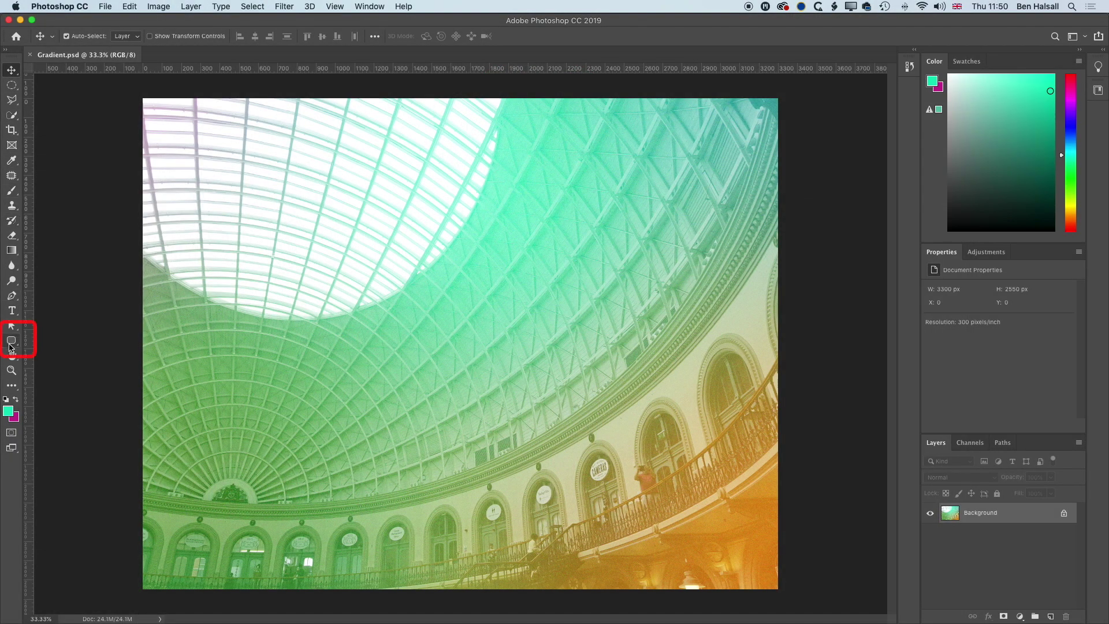
# Draw a mint-green 1068 × 585 px rounded rectangle in Shape mode at the photo's center
pyautogui.click(10, 345)
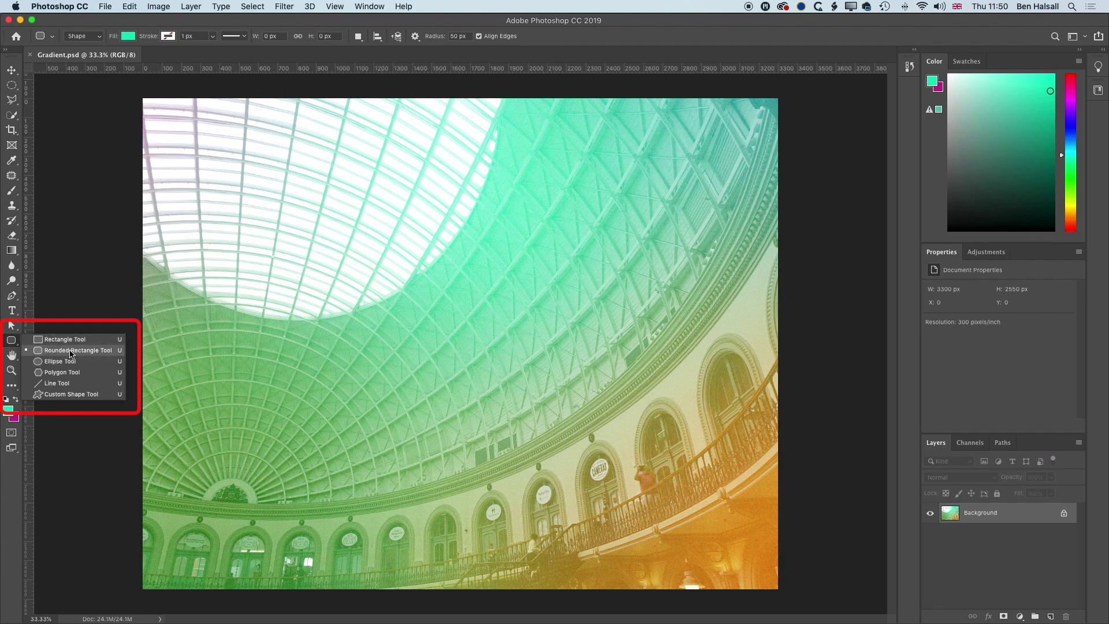
pyautogui.click(69, 351)
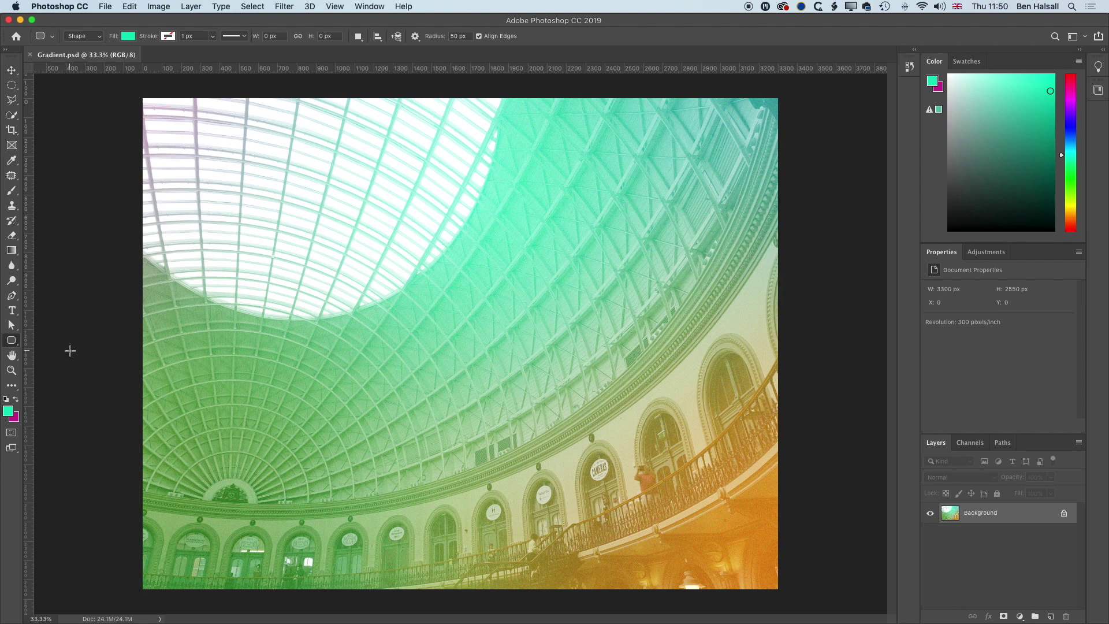
pyautogui.moveTo(341, 320); pyautogui.dragTo(544, 432)
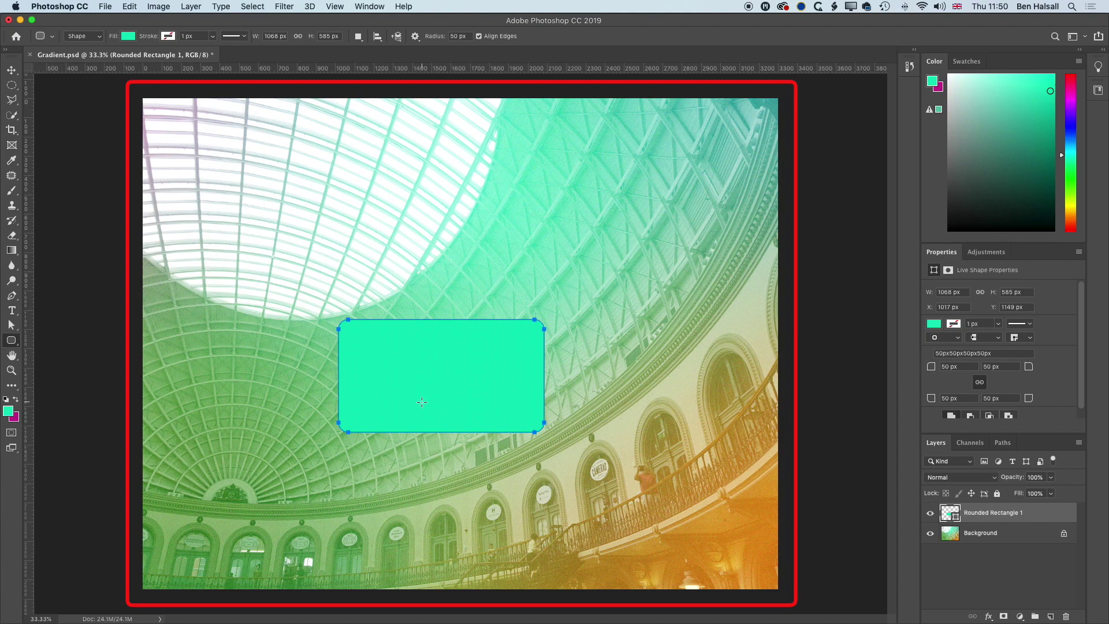
pyautogui.click(86, 37)
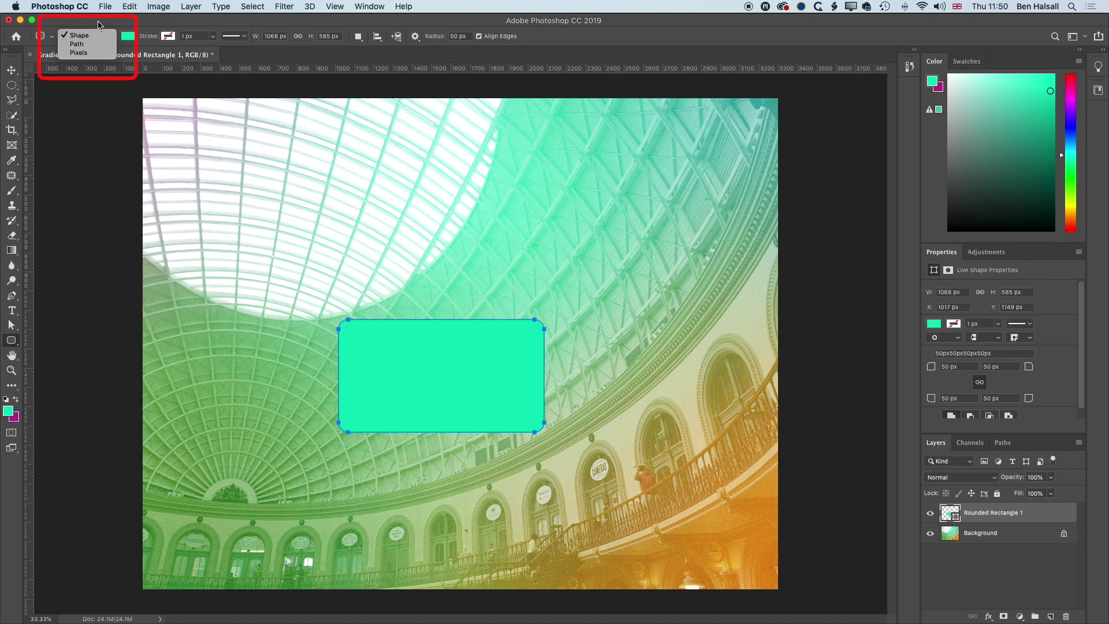
pyautogui.click(98, 25)
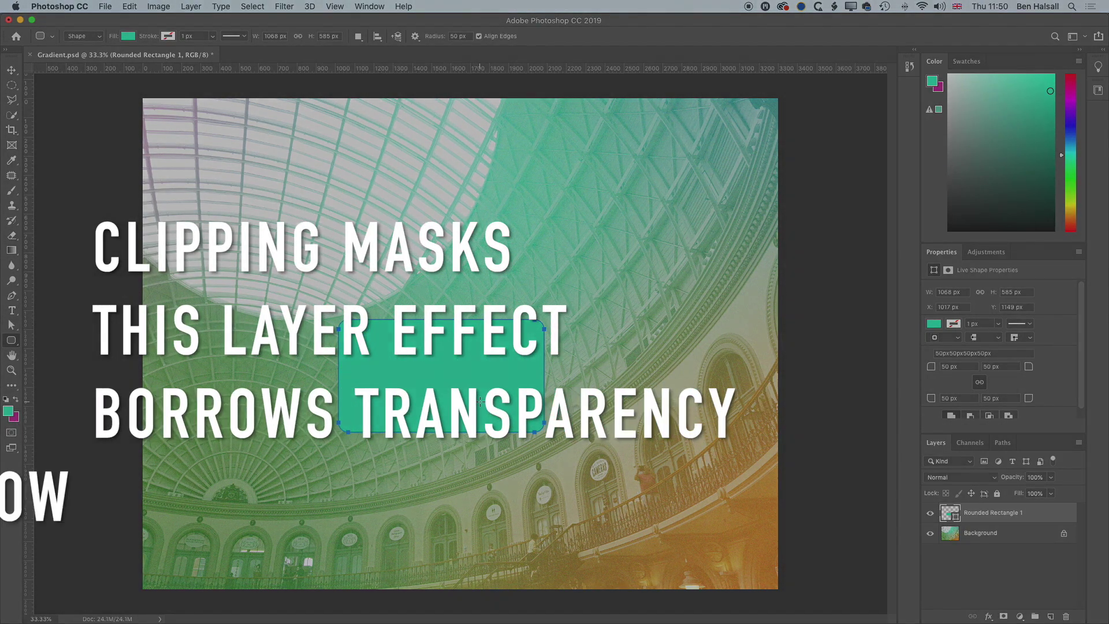
pyautogui.click(987, 535)
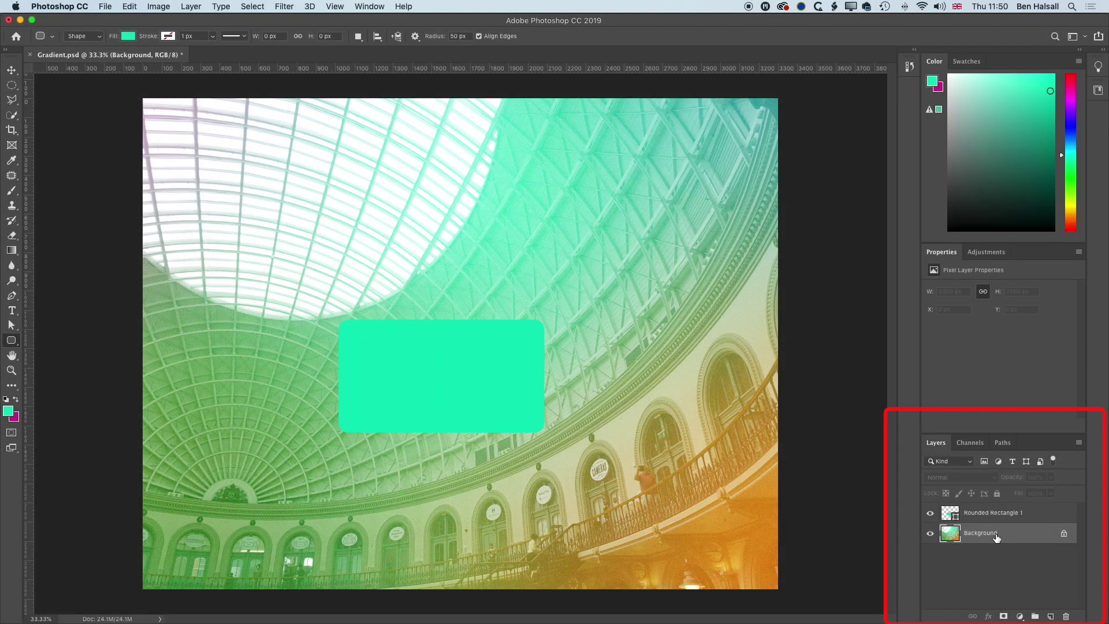
# Duplicate Background, clip the copy to Rounded Rectangle 1, and hide the original Background
pyautogui.moveTo(996, 537); pyautogui.dragTo(1050, 615)
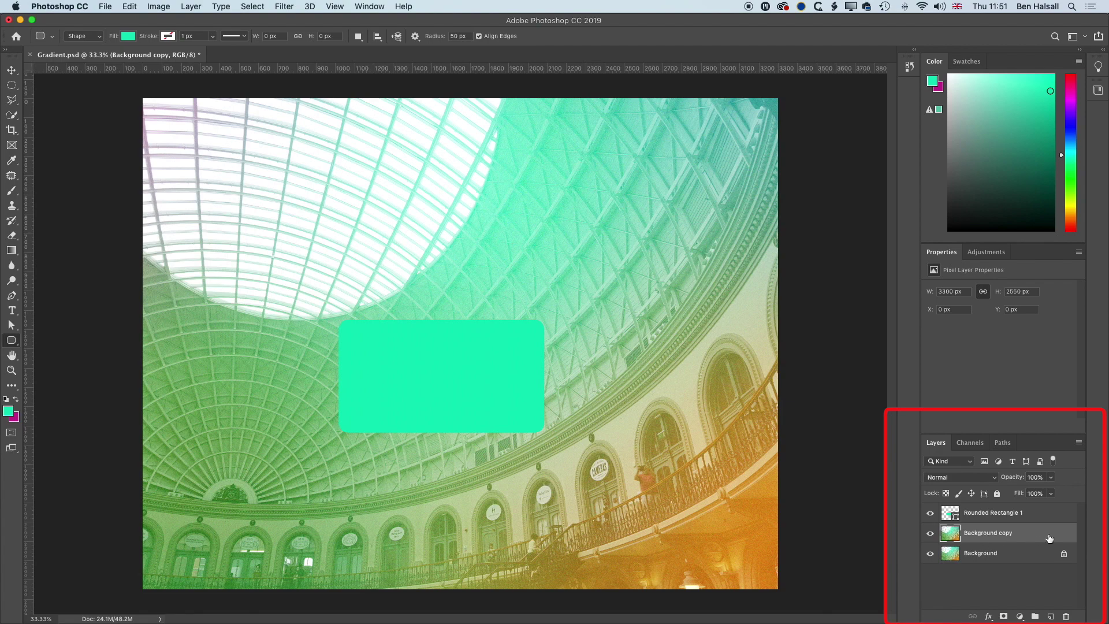
pyautogui.moveTo(997, 534); pyautogui.dragTo(992, 507)
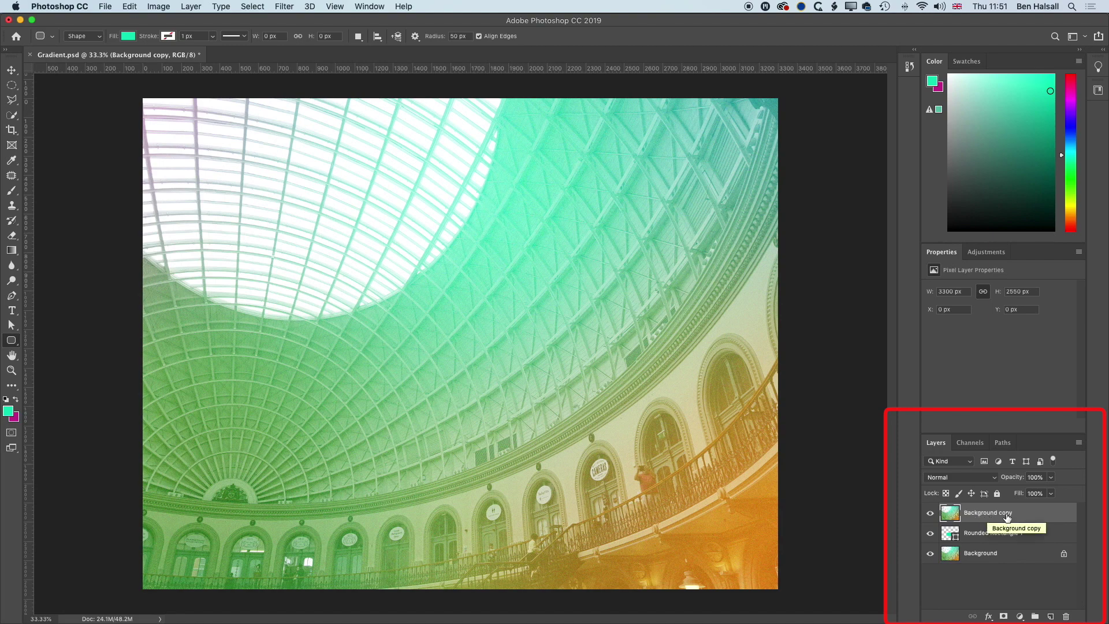
pyautogui.rightClick(1040, 516)
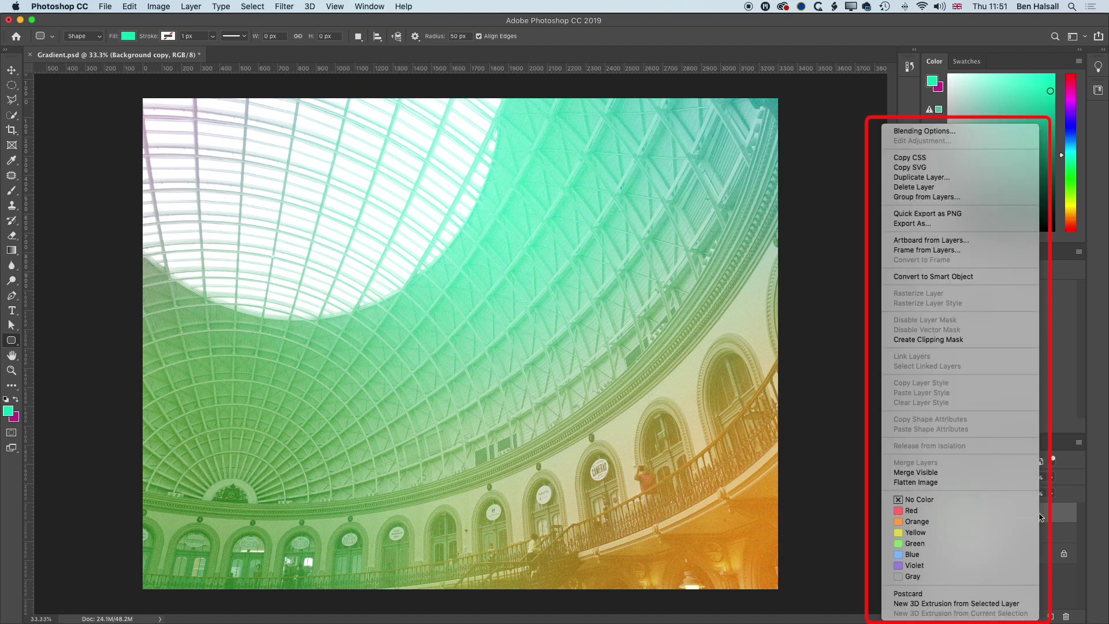
pyautogui.click(963, 342)
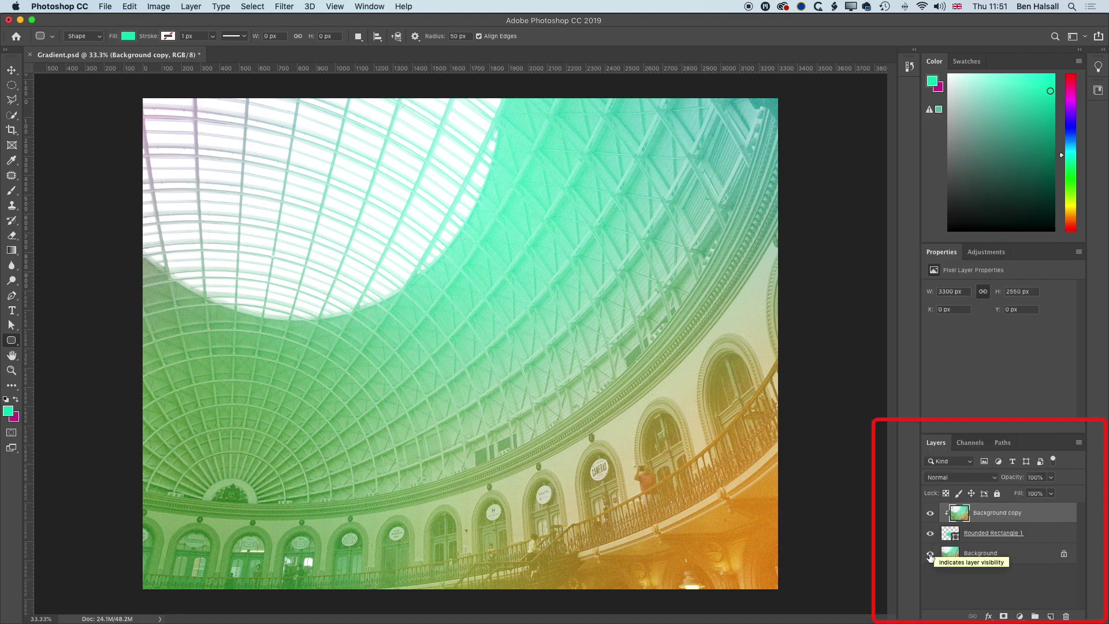
pyautogui.click(934, 554)
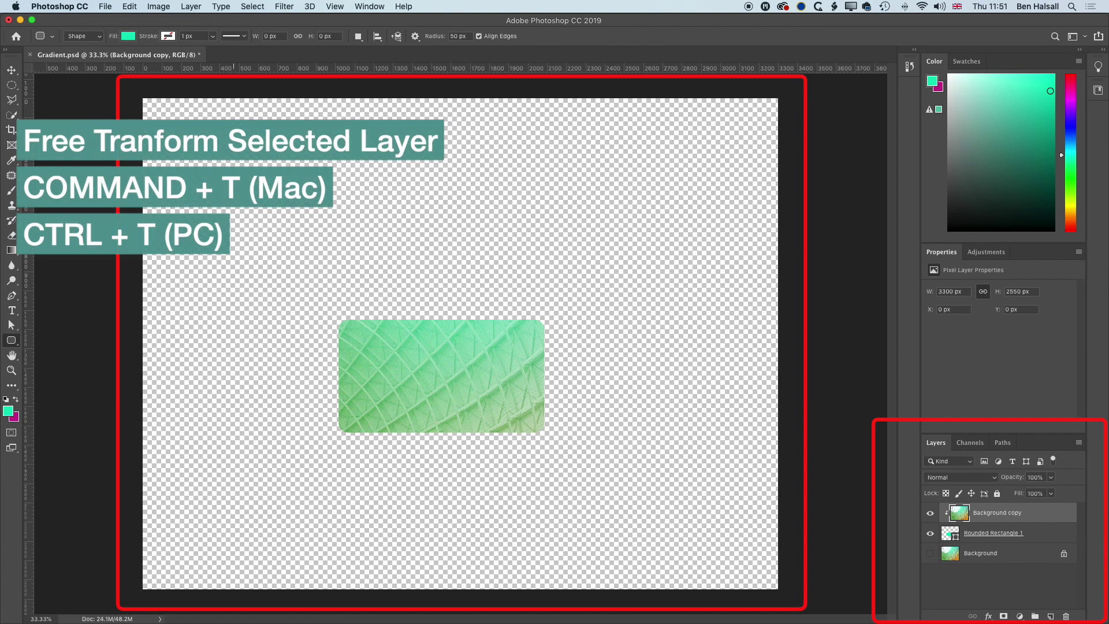
# Scale the clipped photo copy to about 45% and reposition it so the dome's skylight shows
pyautogui.press('super+t')
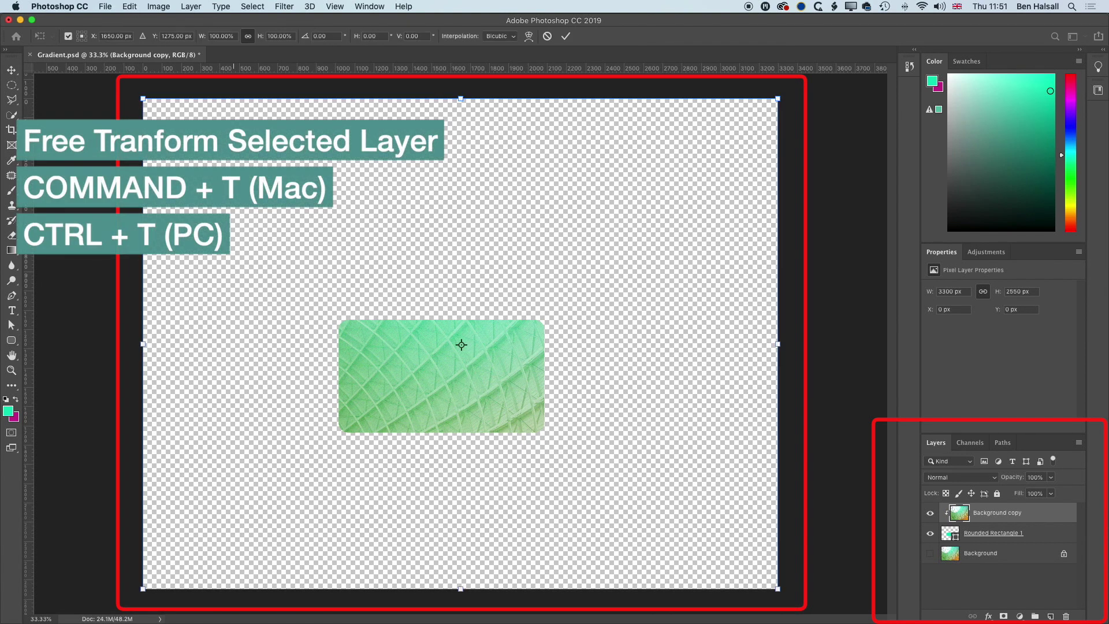
pyautogui.moveTo(780, 104); pyautogui.dragTo(595, 294)
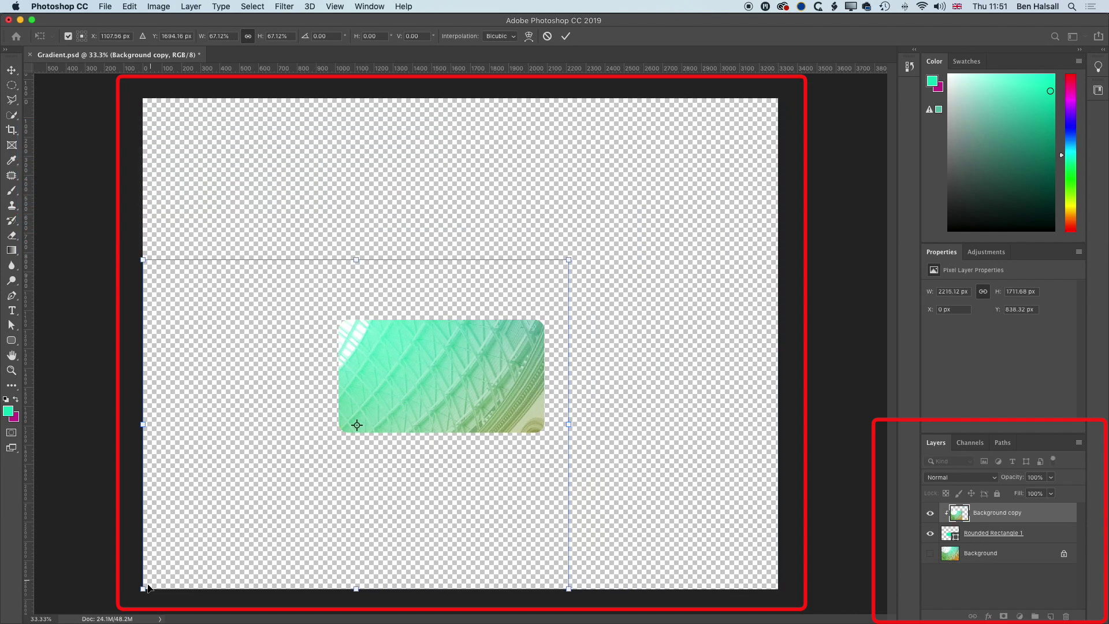
pyautogui.moveTo(148, 588); pyautogui.dragTo(276, 464)
pyautogui.moveTo(494, 457); pyautogui.dragTo(543, 481)
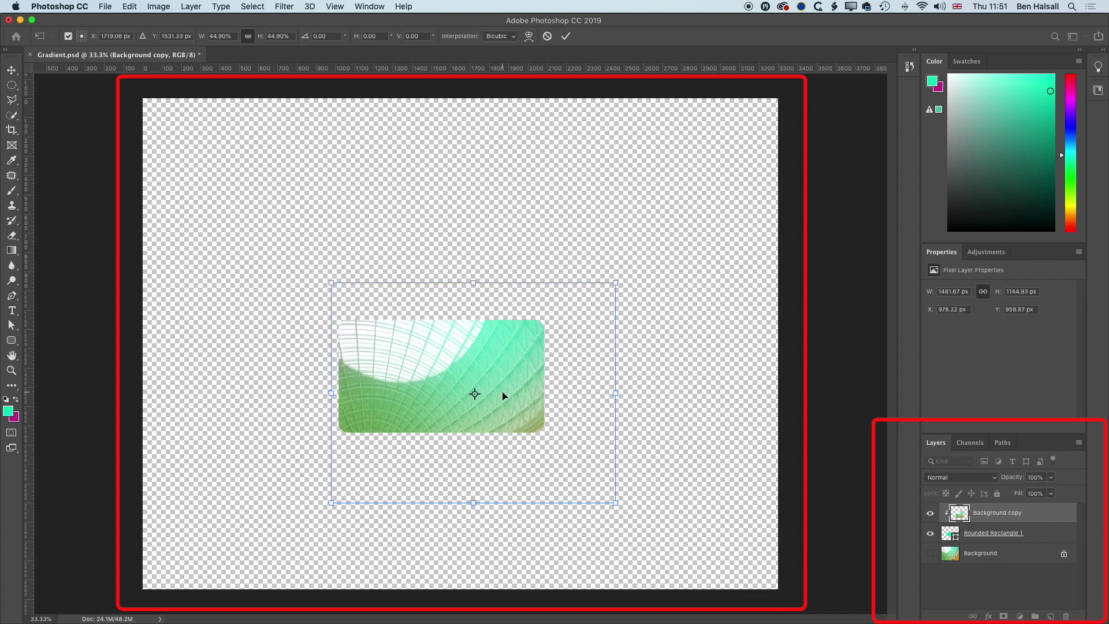
pyautogui.press('Return')
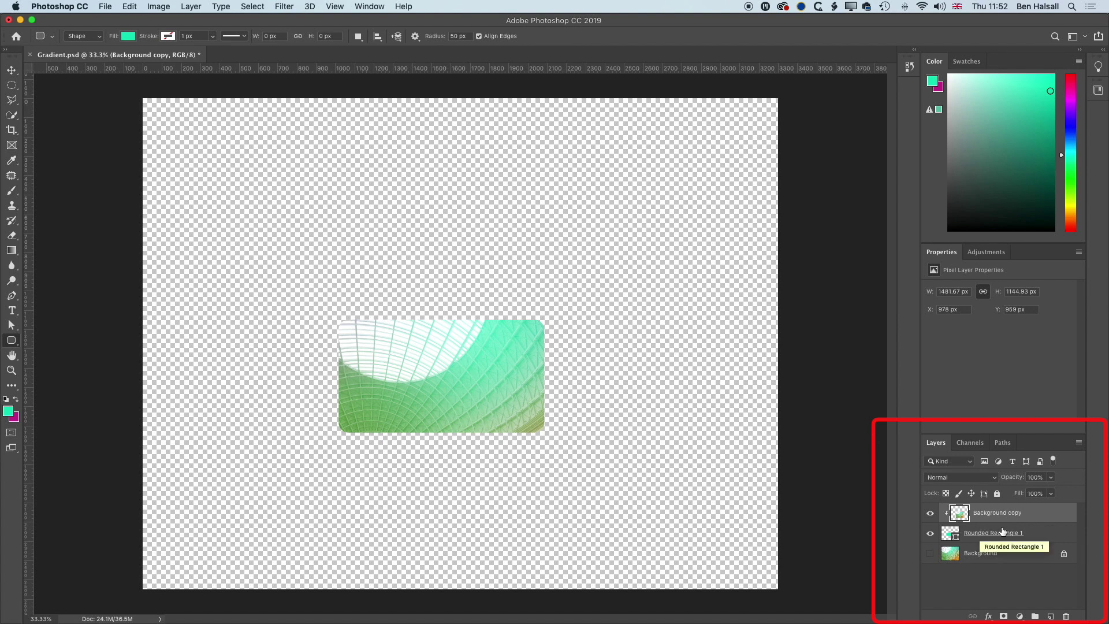
# Select Background copy and Rounded Rectangle 1 and group them as Group 1
pyautogui.click(980, 534)
pyautogui.click(986, 513)
pyautogui.click(984, 535)
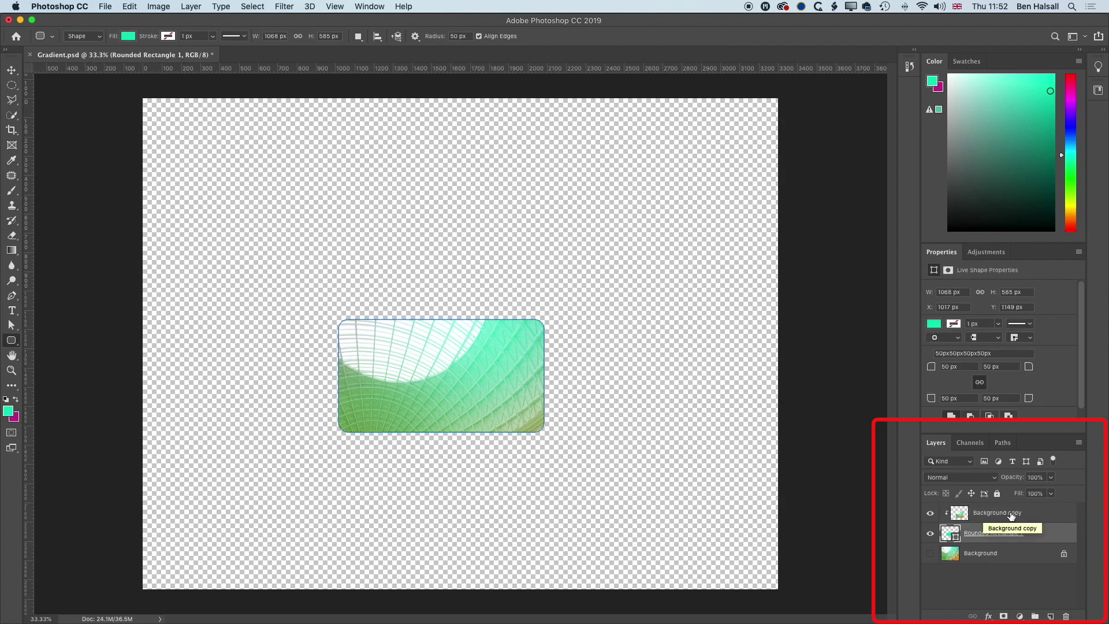
pyautogui.keyDown('shift'); pyautogui.click(964, 520); pyautogui.keyUp('shift')
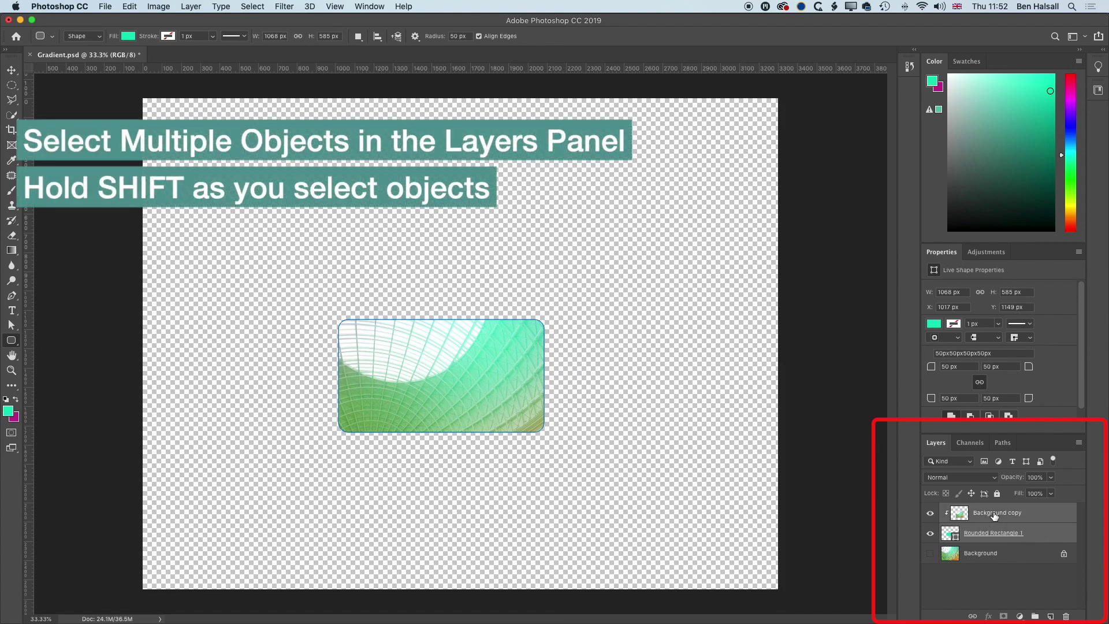
pyautogui.rightClick(1040, 513)
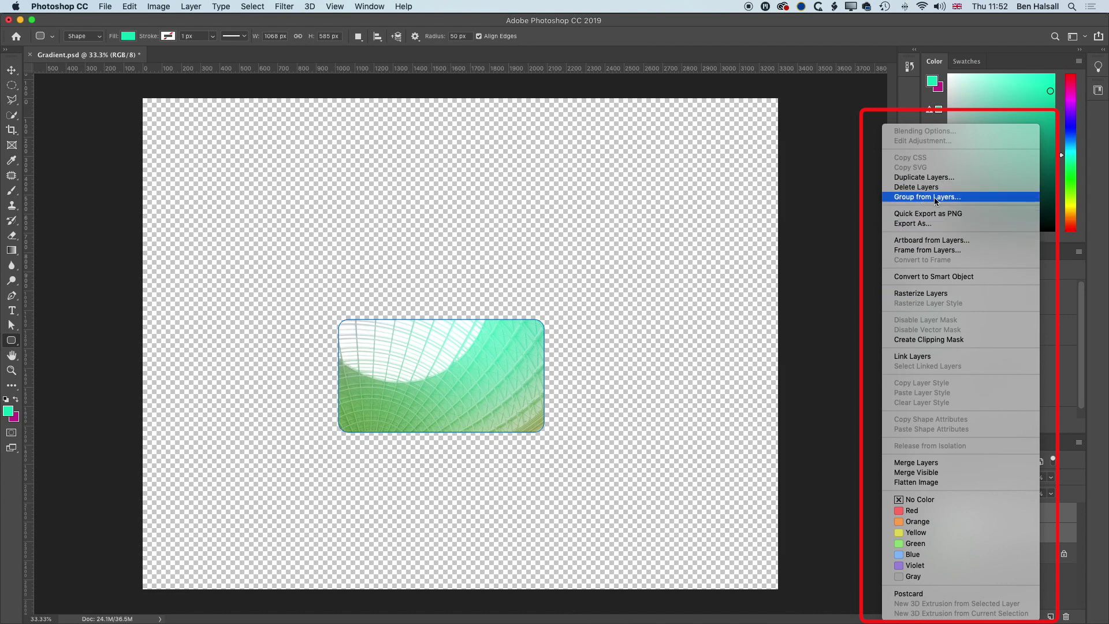
pyautogui.click(975, 197)
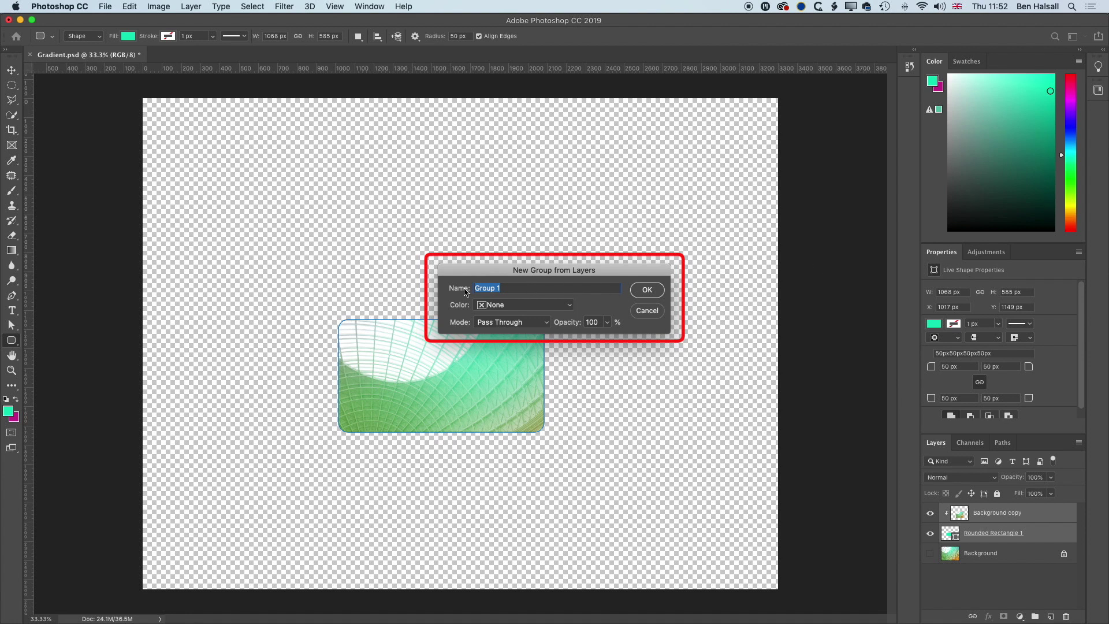
pyautogui.click(654, 294)
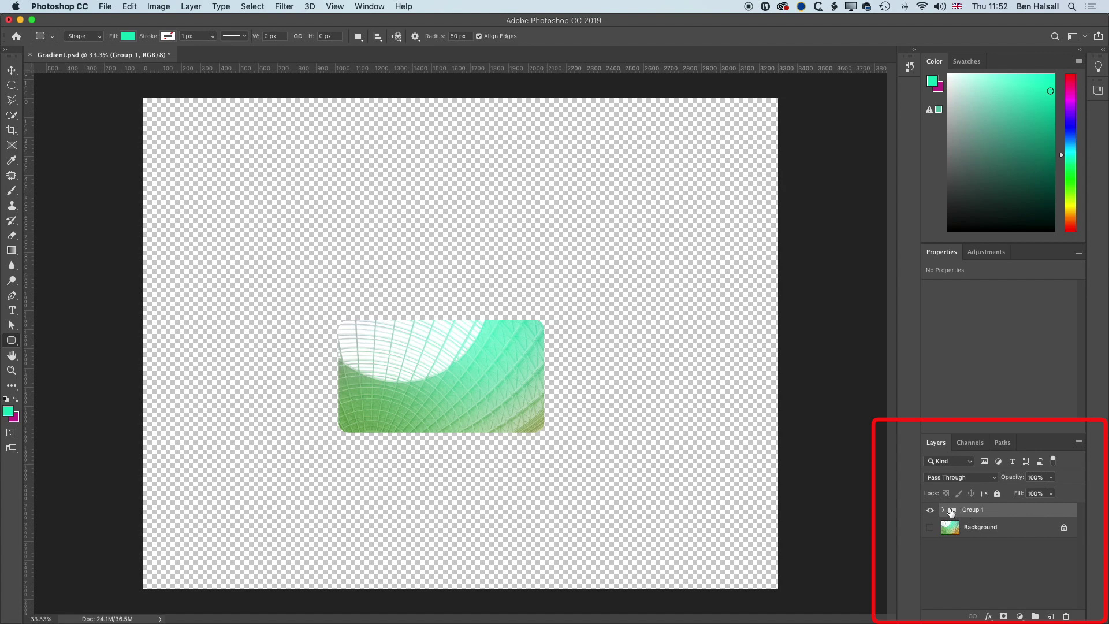
# Make a slanted four-corner polygonal selection over the left part and apply it as Group 1's mask
pyautogui.click(11, 100)
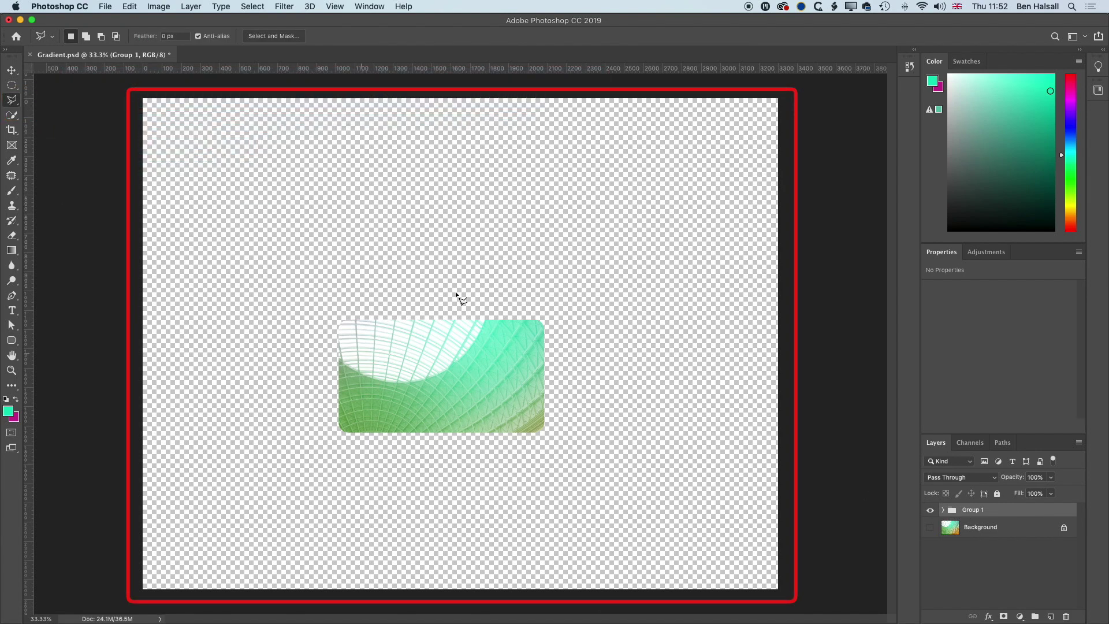
pyautogui.click(399, 287)
pyautogui.click(480, 452)
pyautogui.click(312, 470)
pyautogui.click(299, 312)
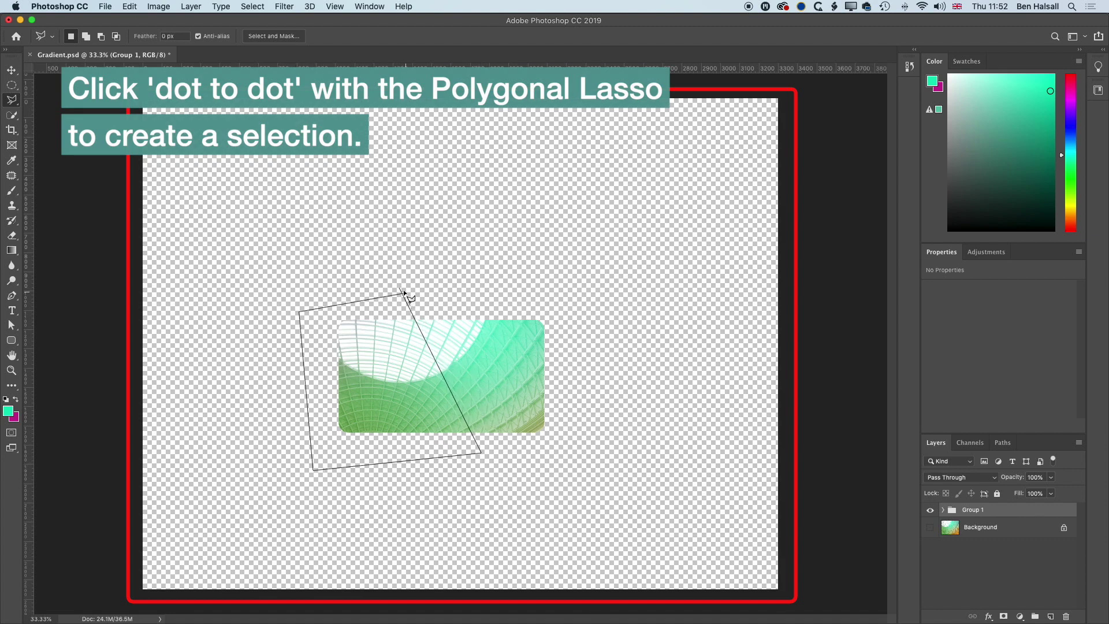
pyautogui.click(398, 287)
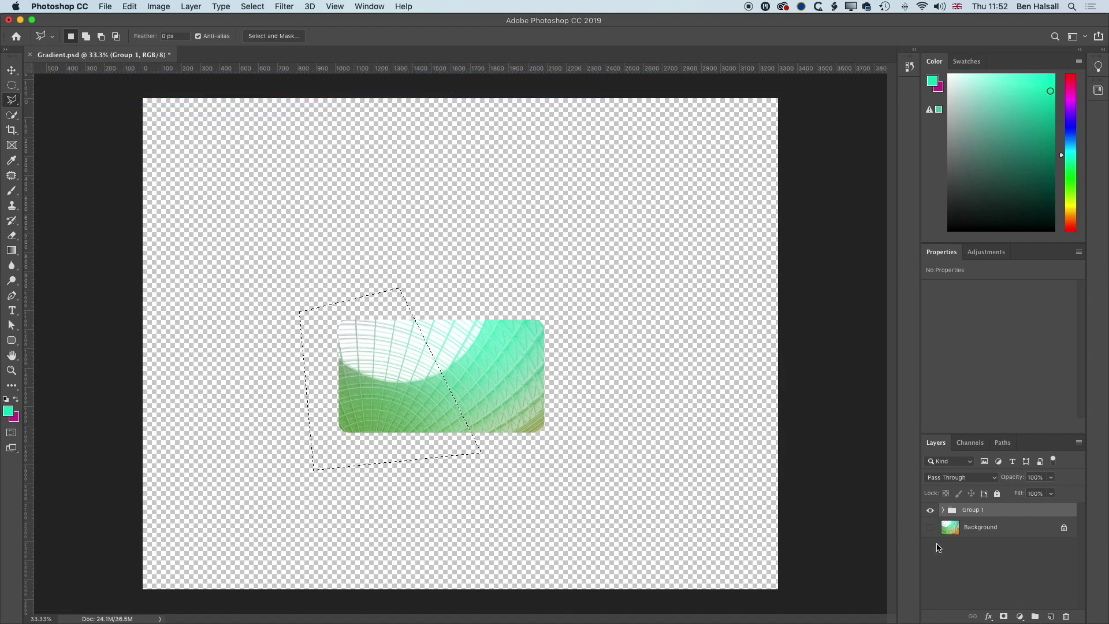
pyautogui.click(1004, 616)
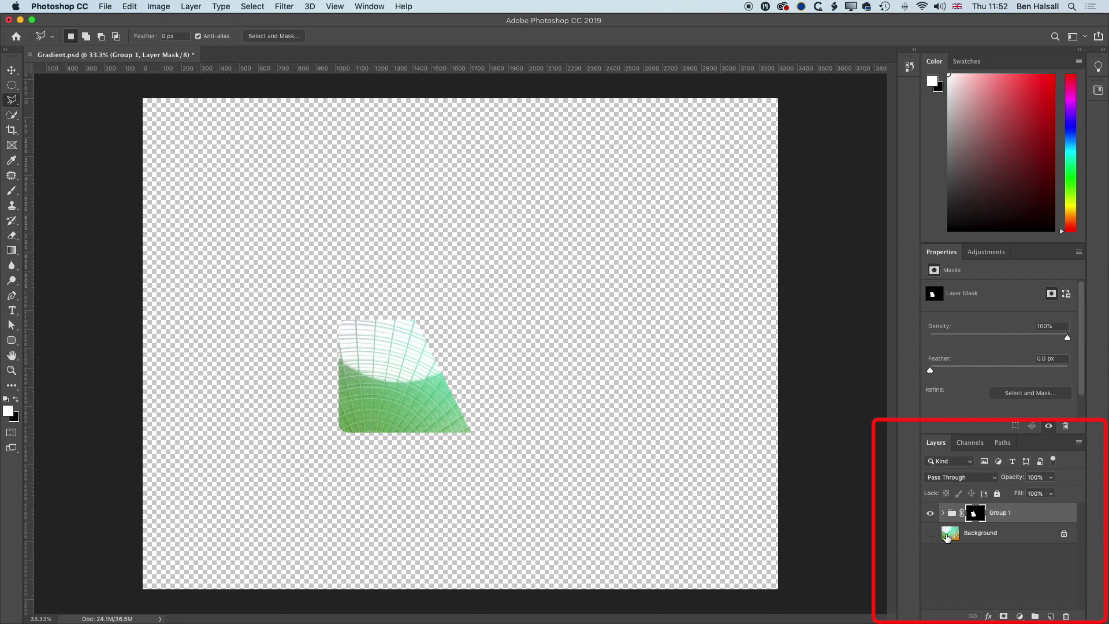
# Add Layer 1 beneath Group 1 filled with 50% Gray, then duplicate Group 1 with its mask
pyautogui.click(1052, 616)
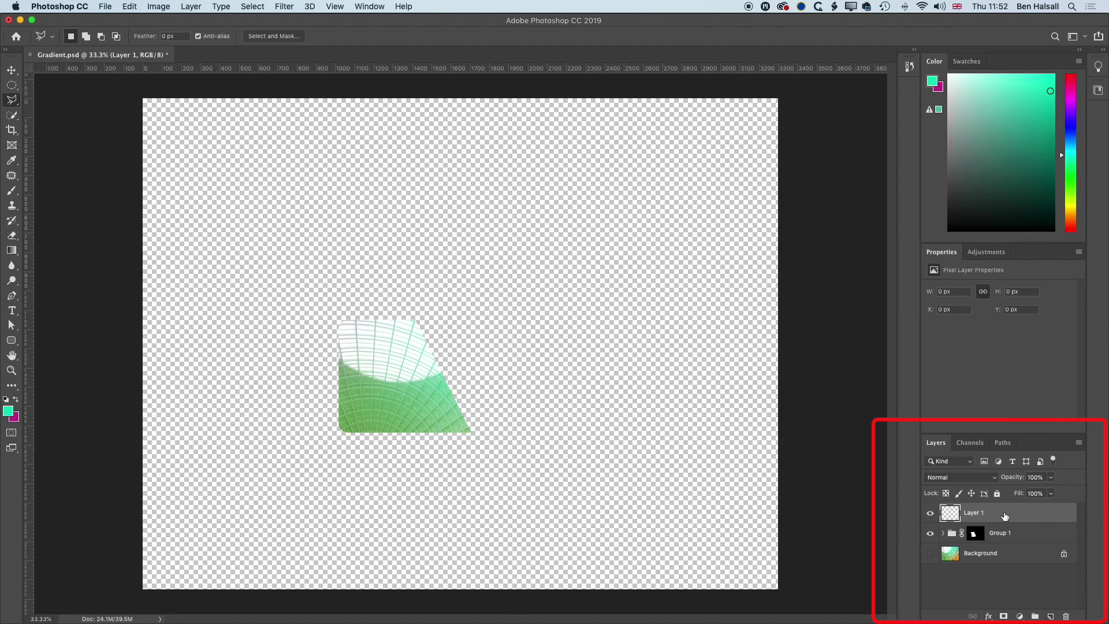
pyautogui.moveTo(1005, 514); pyautogui.dragTo(1003, 549)
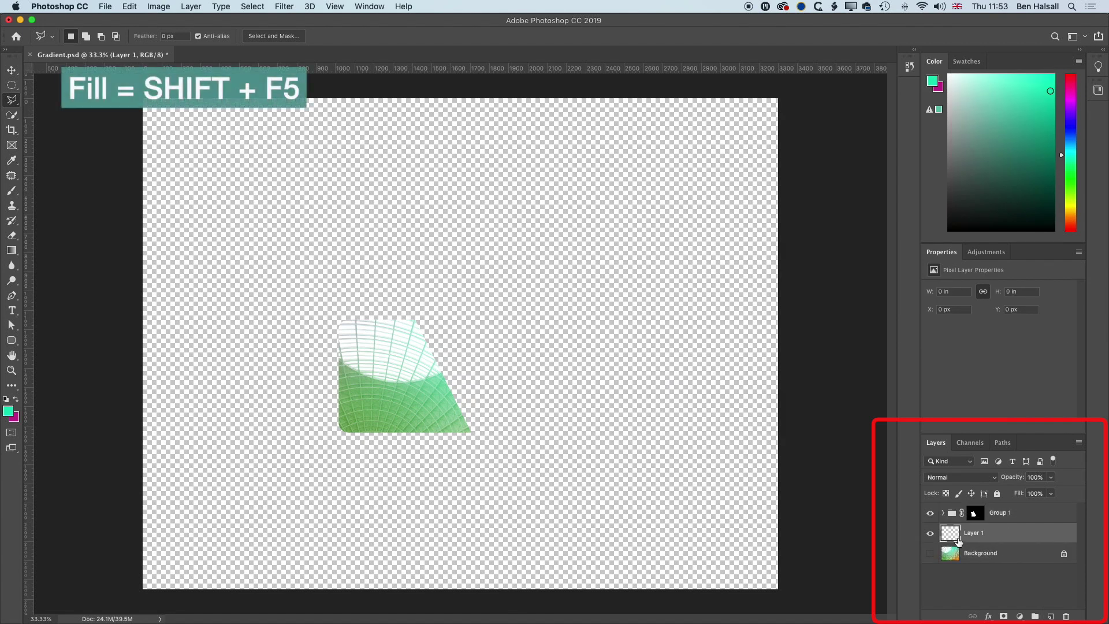
pyautogui.hotkey('shift', 'F5')
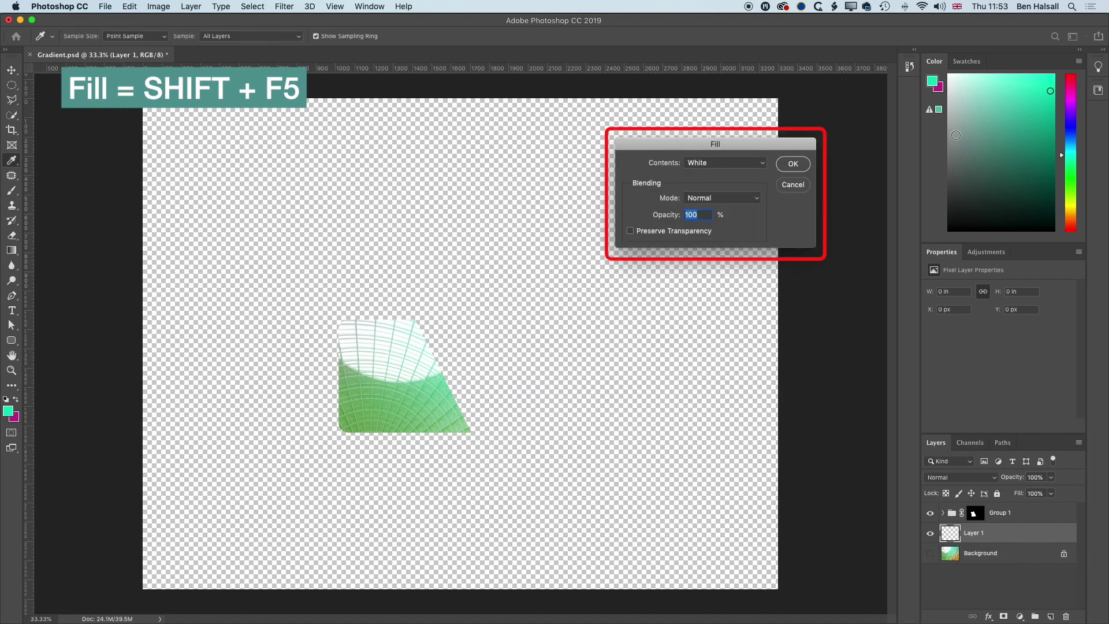
pyautogui.click(742, 163)
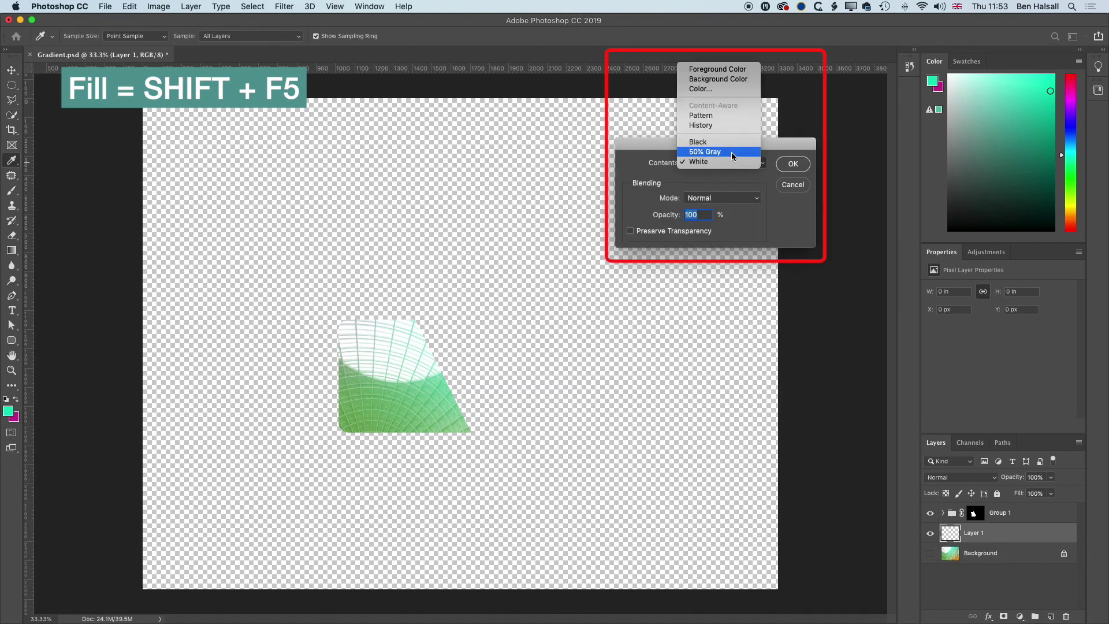
pyautogui.click(732, 152)
pyautogui.click(793, 164)
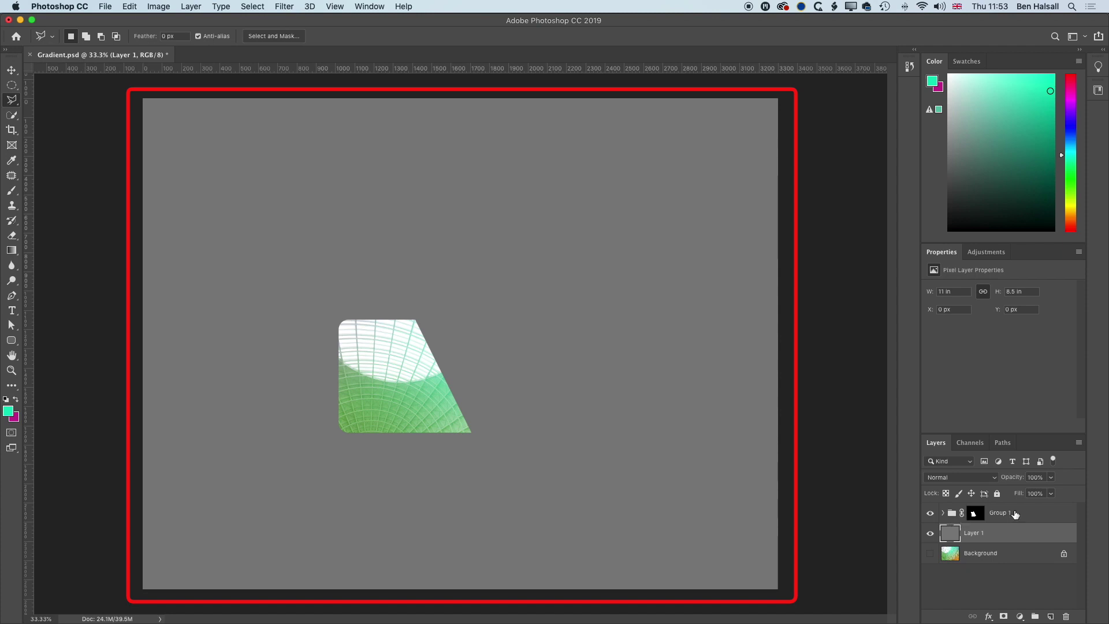
pyautogui.click(976, 513)
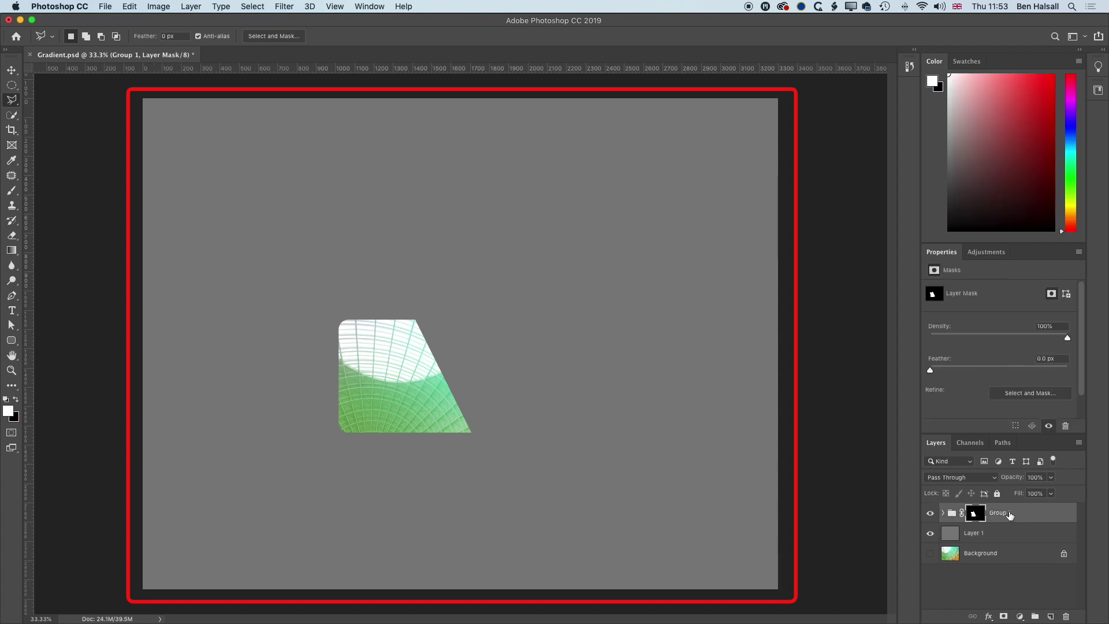
pyautogui.moveTo(1028, 518); pyautogui.dragTo(1053, 616)
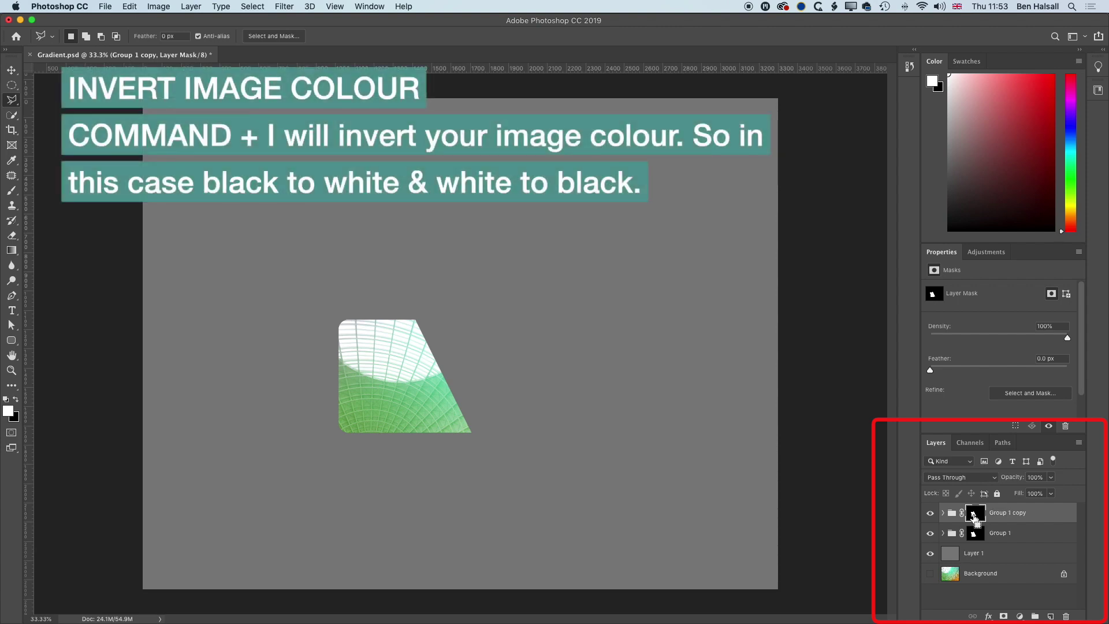
# Invert Group 1 copy's mask and use the Move tool with Auto-Select turned off
pyautogui.press('super+i')
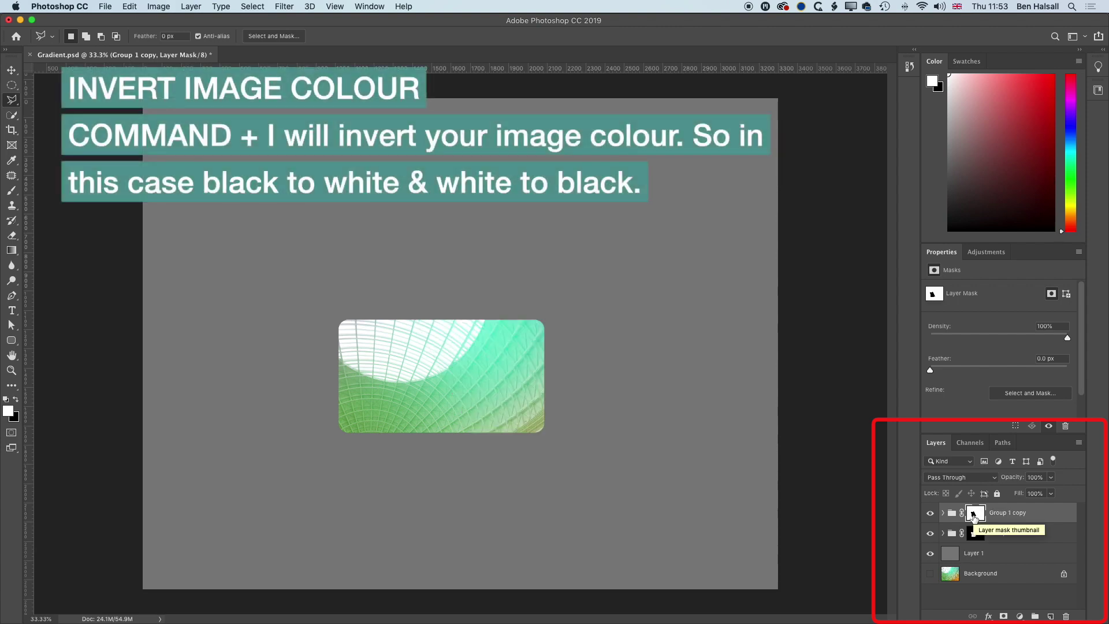
pyautogui.click(1035, 516)
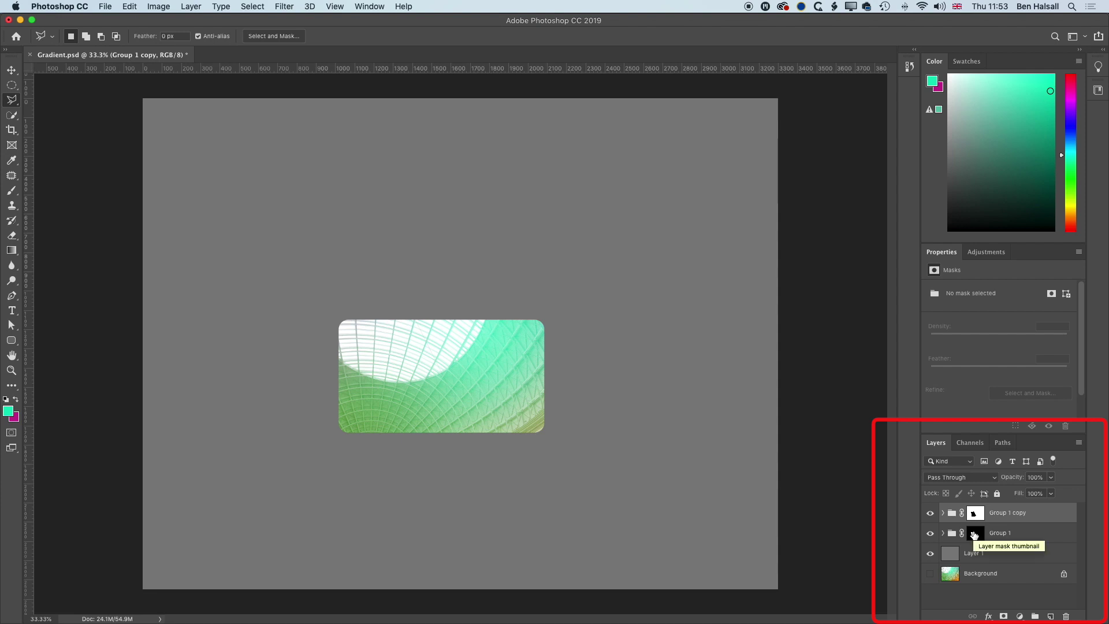
pyautogui.click(12, 71)
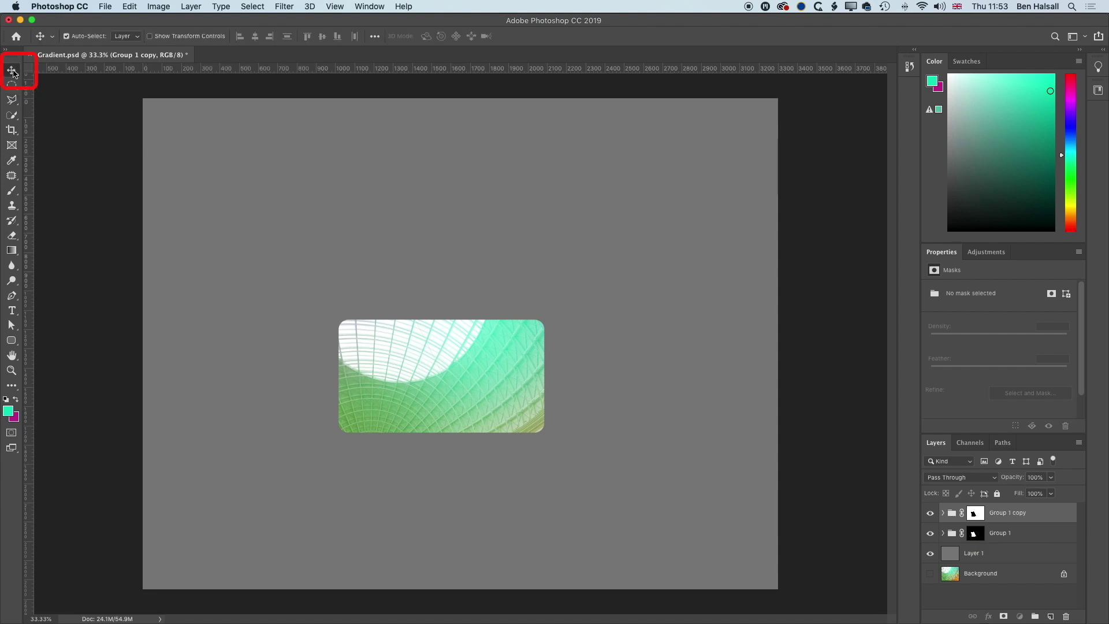
pyautogui.click(66, 36)
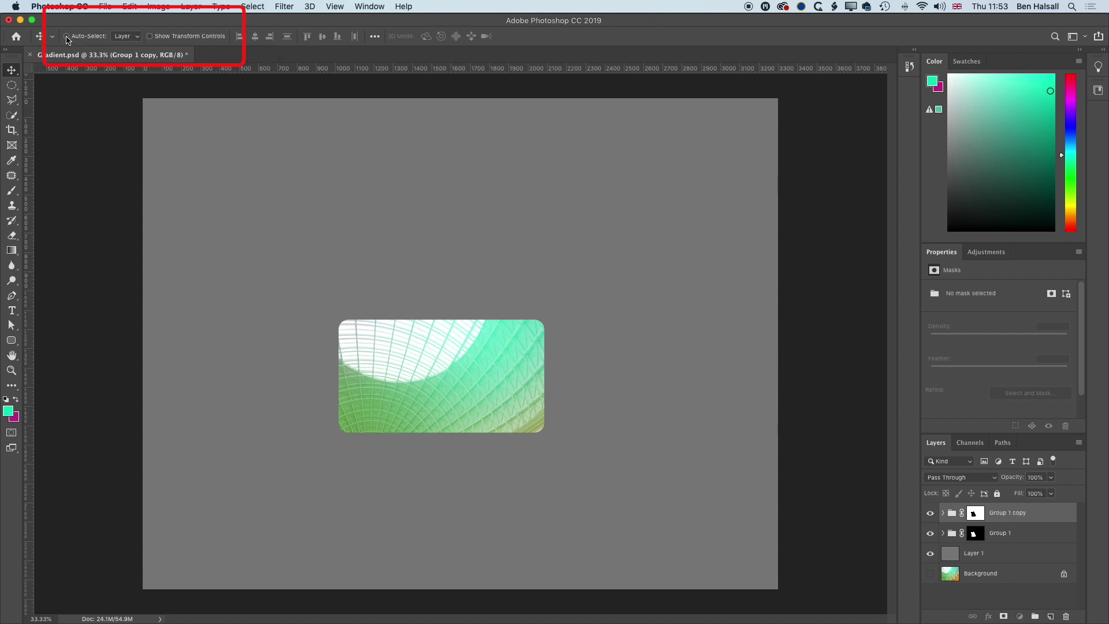
pyautogui.click(139, 38)
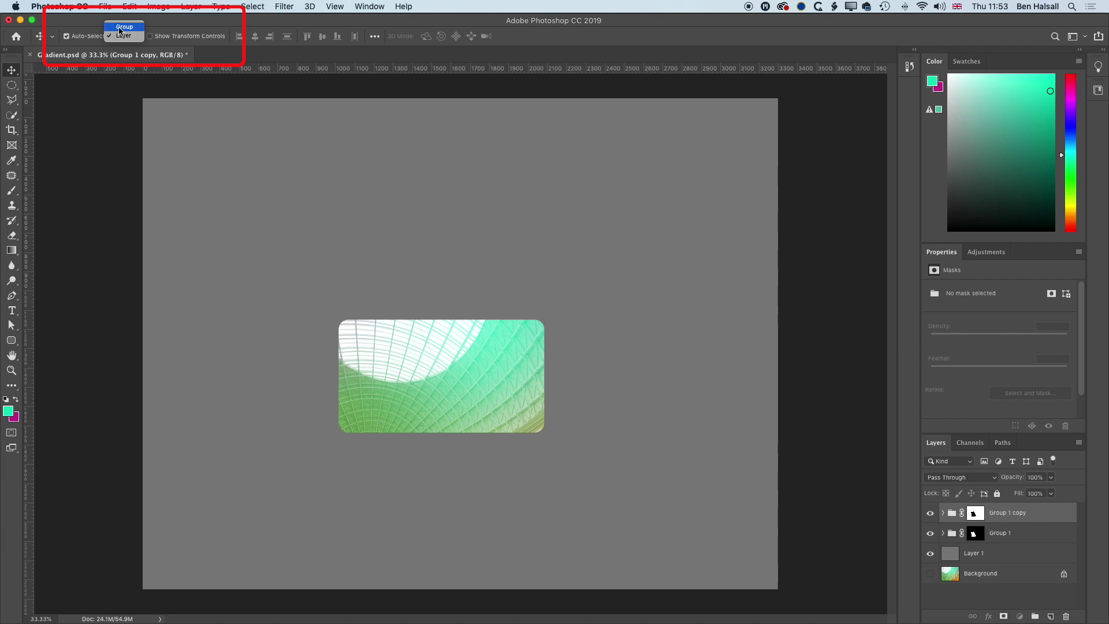
pyautogui.click(67, 38)
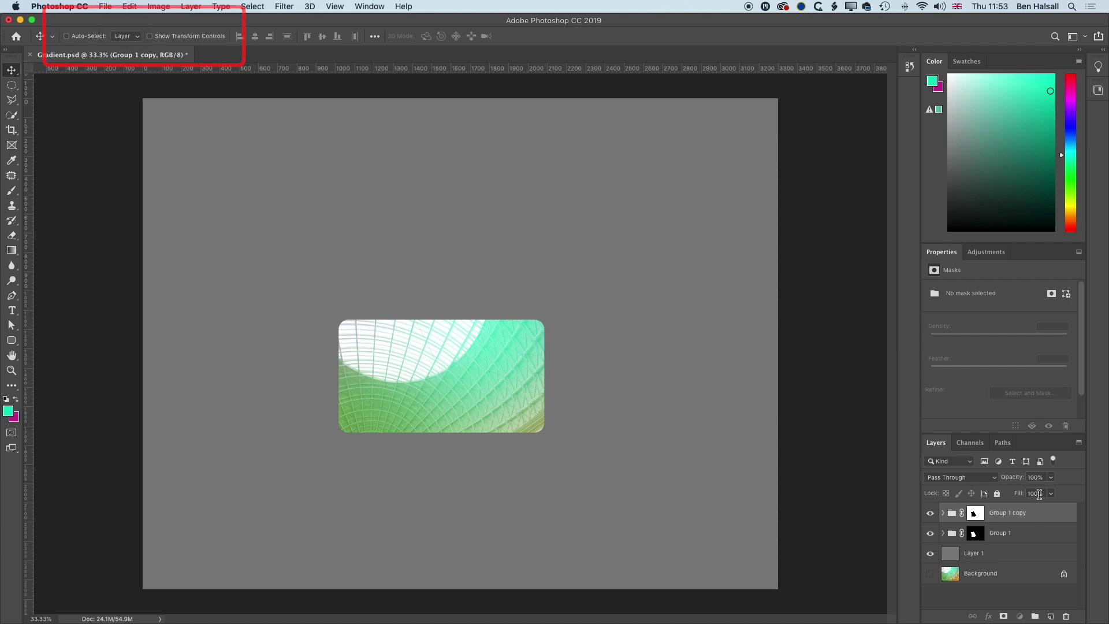
# Shift the right piece up-right and lower the left piece's mask to open a diagonal gap
pyautogui.moveTo(489, 373); pyautogui.dragTo(504, 358)
pyautogui.click(975, 533)
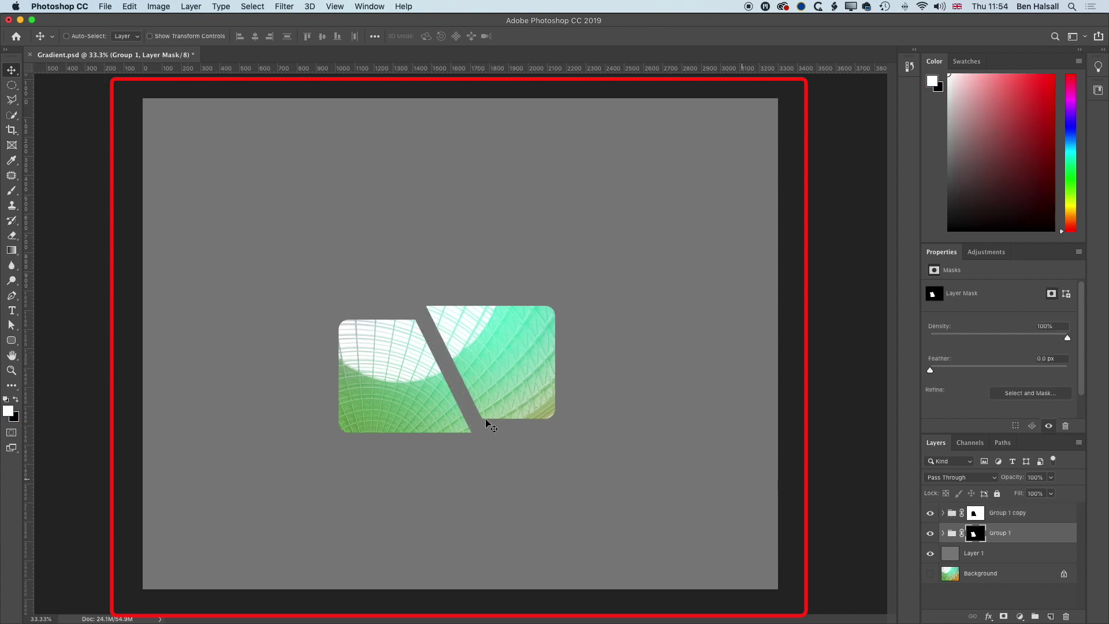
pyautogui.moveTo(403, 387); pyautogui.dragTo(424, 404)
pyautogui.click(1034, 513)
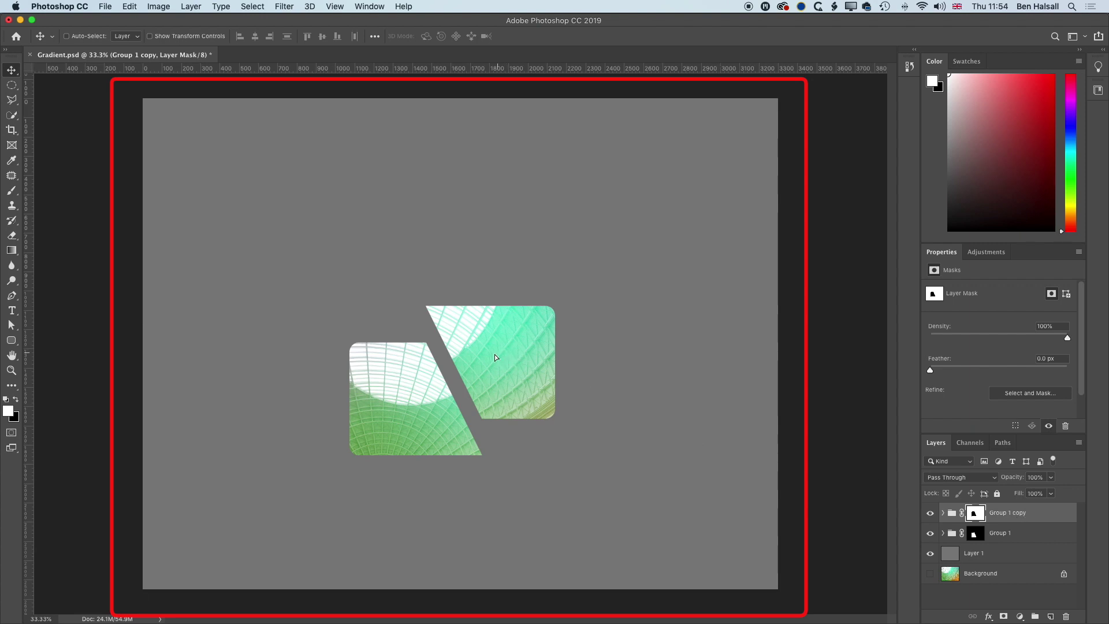
pyautogui.moveTo(502, 354); pyautogui.dragTo(501, 358)
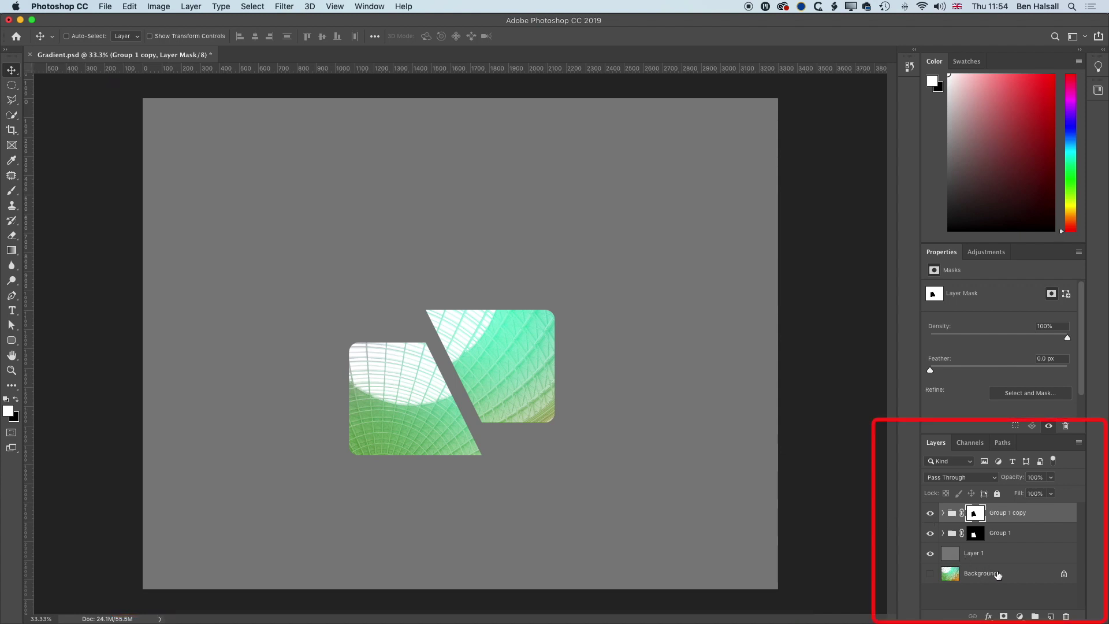
# Duplicate Background as a visible Background copy 2 at the top of the stack
pyautogui.moveTo(991, 575); pyautogui.dragTo(1050, 616)
pyautogui.moveTo(989, 582); pyautogui.dragTo(979, 507)
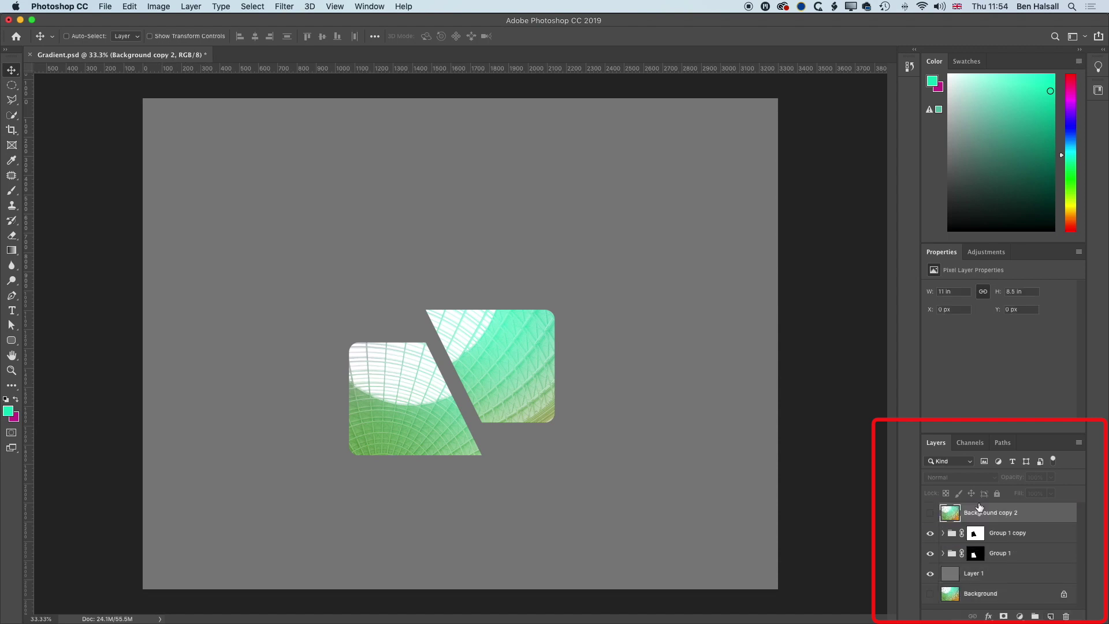
pyautogui.click(931, 513)
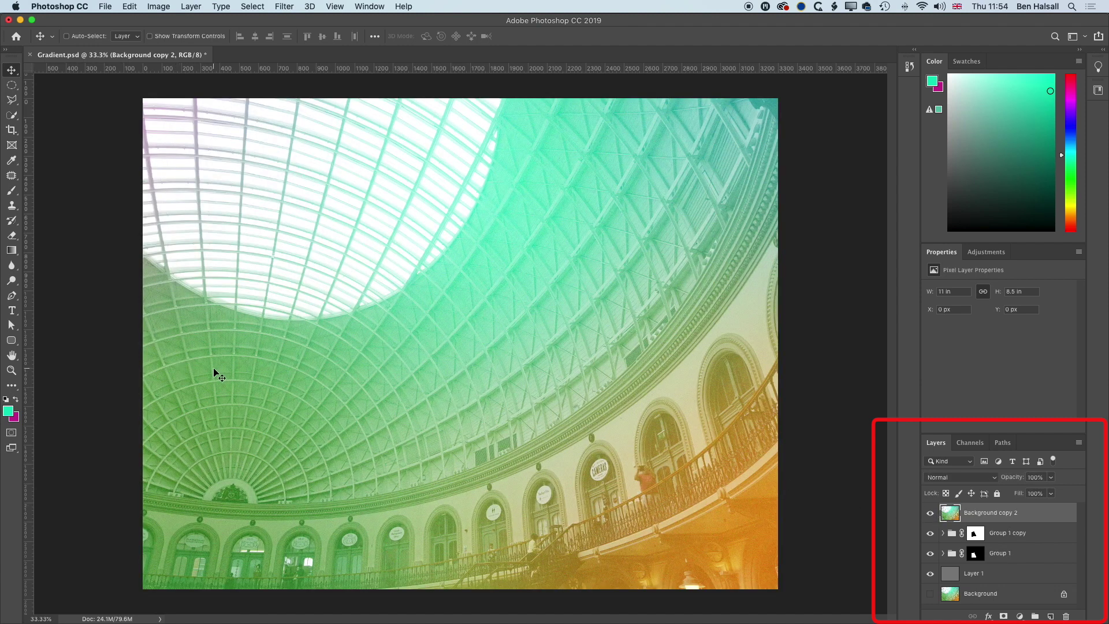
# Draw a teal circle, enlarge it to 905 px, and place Ellipse 1 beneath Background copy 2
pyautogui.click(11, 340)
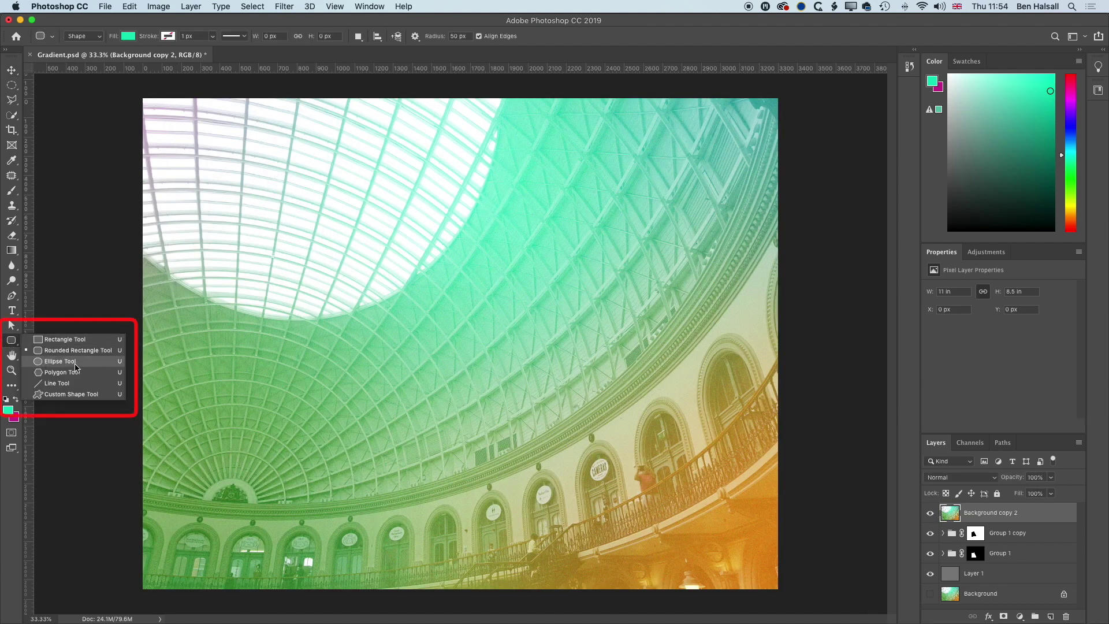
pyautogui.click(55, 362)
pyautogui.moveTo(395, 315); pyautogui.dragTo(574, 462)
pyautogui.click(11, 71)
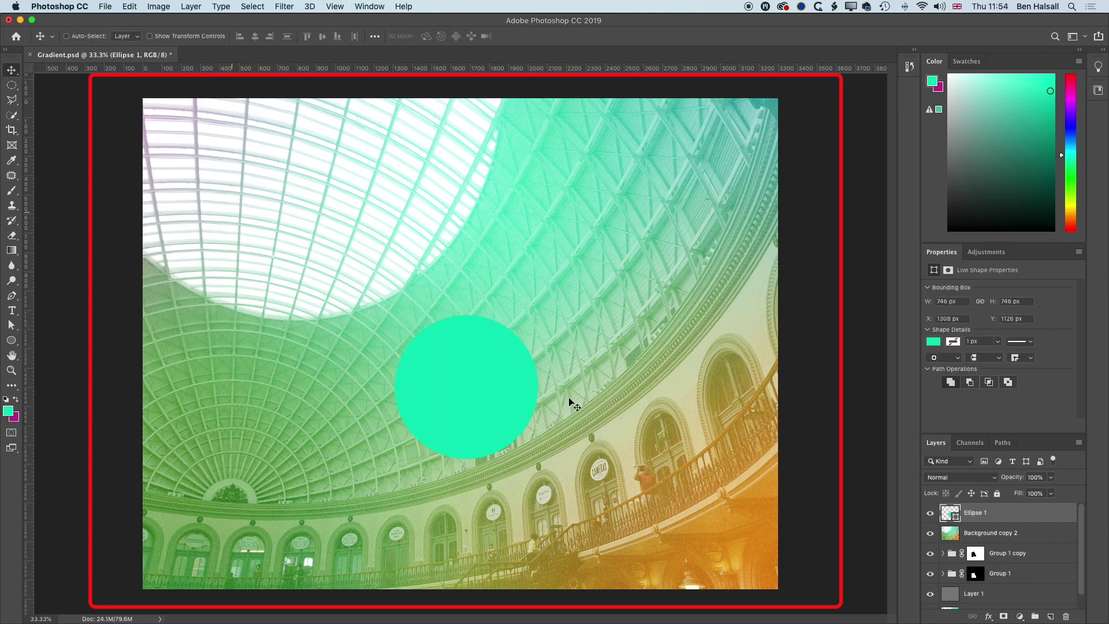
pyautogui.moveTo(464, 388); pyautogui.dragTo(440, 386)
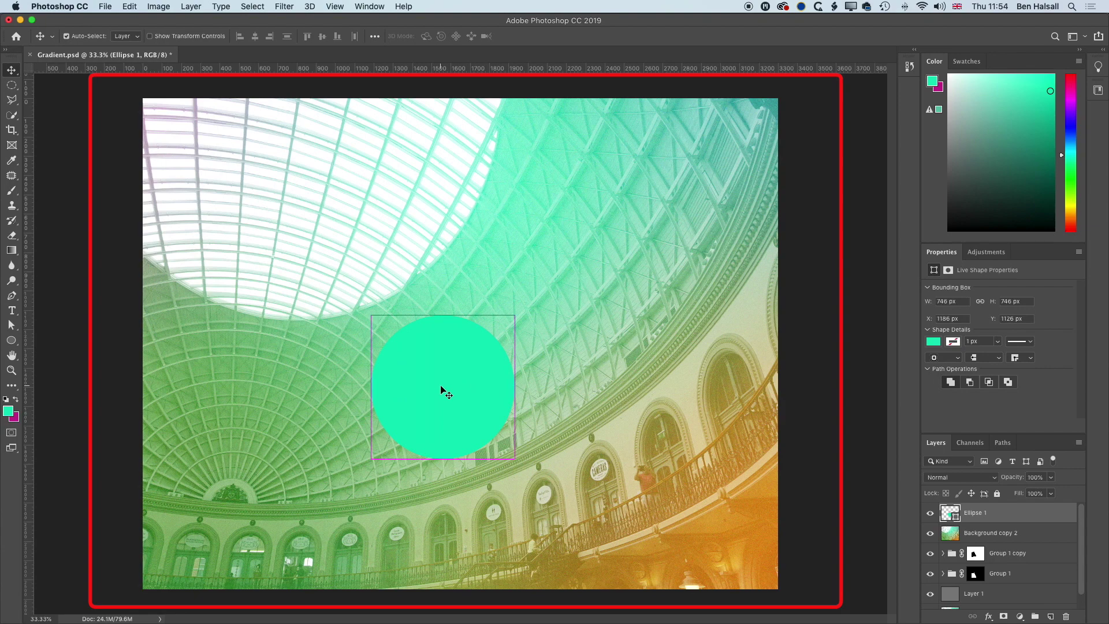
pyautogui.hotkey('ctrl', 't')
pyautogui.moveTo(511, 315); pyautogui.dragTo(545, 285)
pyautogui.press('Return')
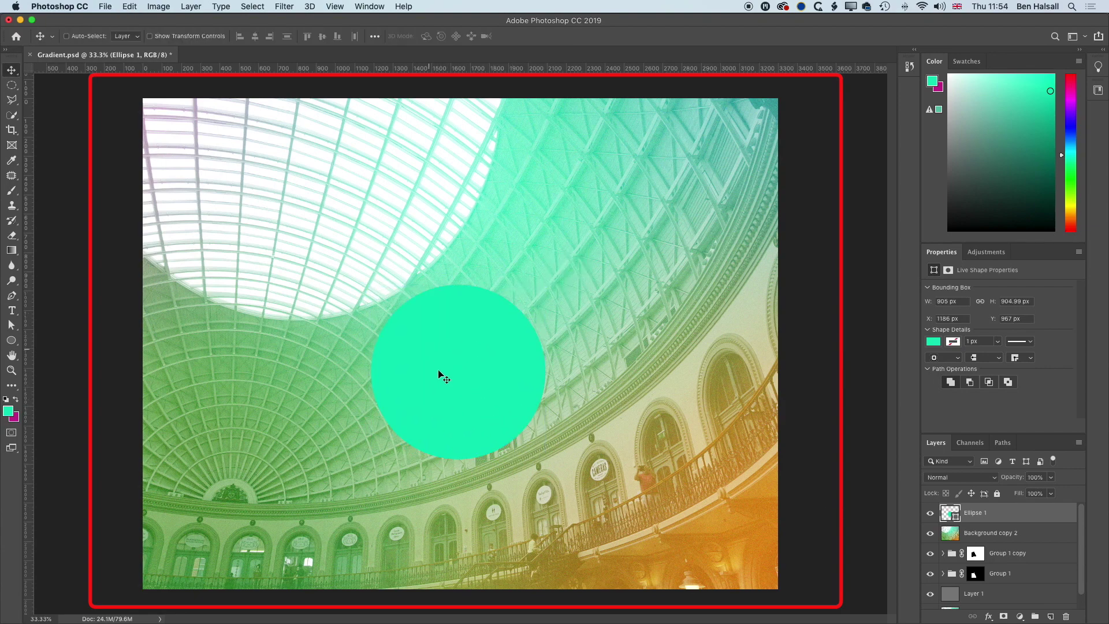
pyautogui.moveTo(1003, 514); pyautogui.dragTo(1001, 543)
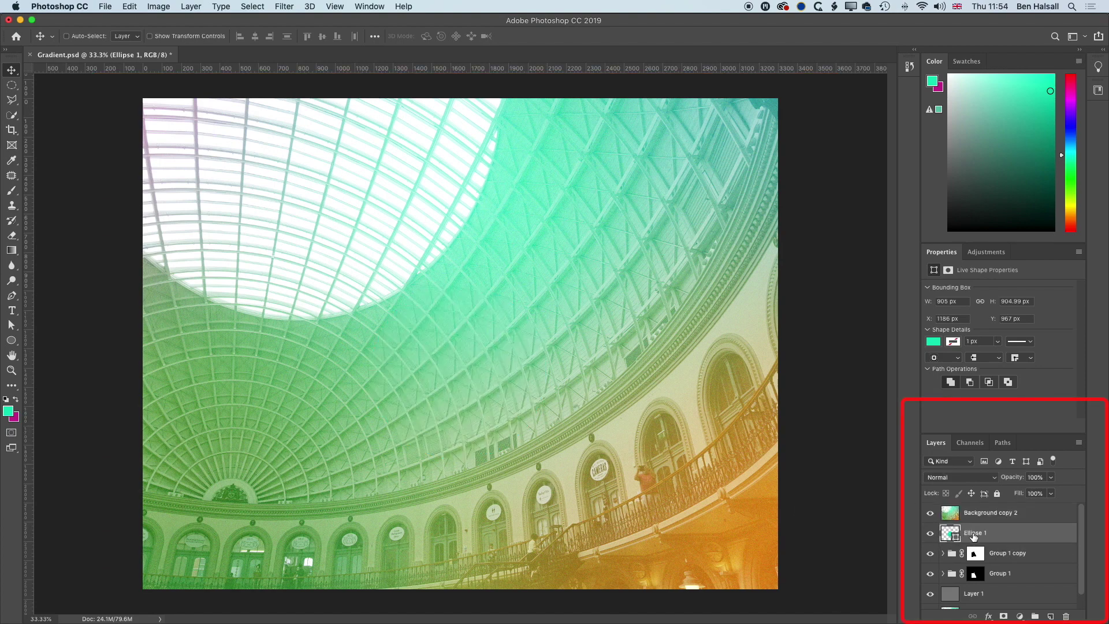
# Clip Background copy 2 into the Ellipse 1 circle
pyautogui.click(993, 518)
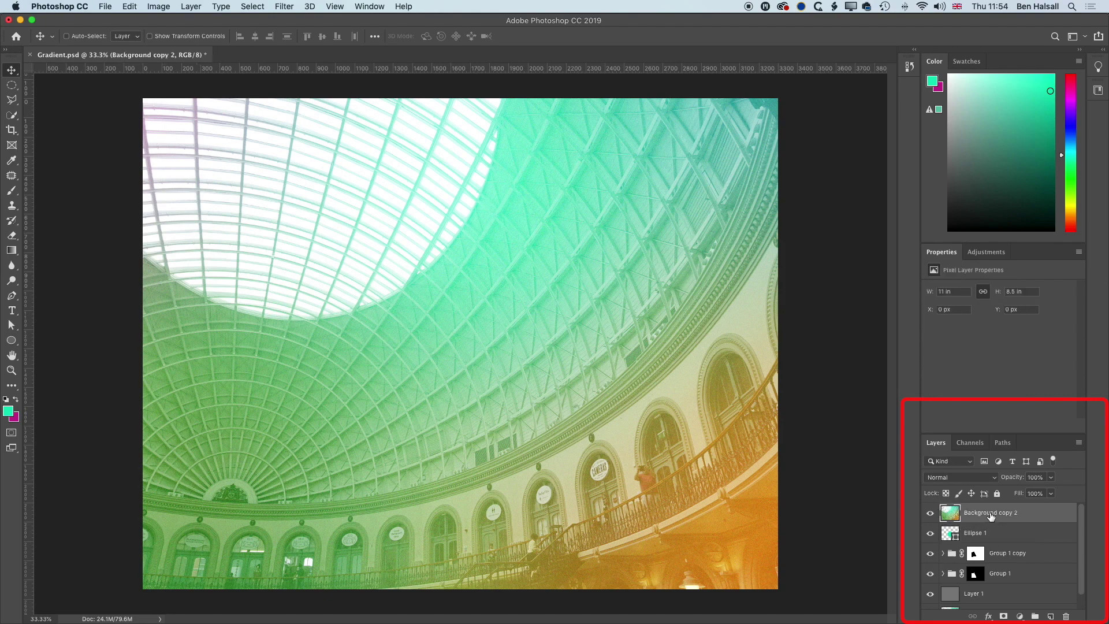
pyautogui.rightClick(1031, 515)
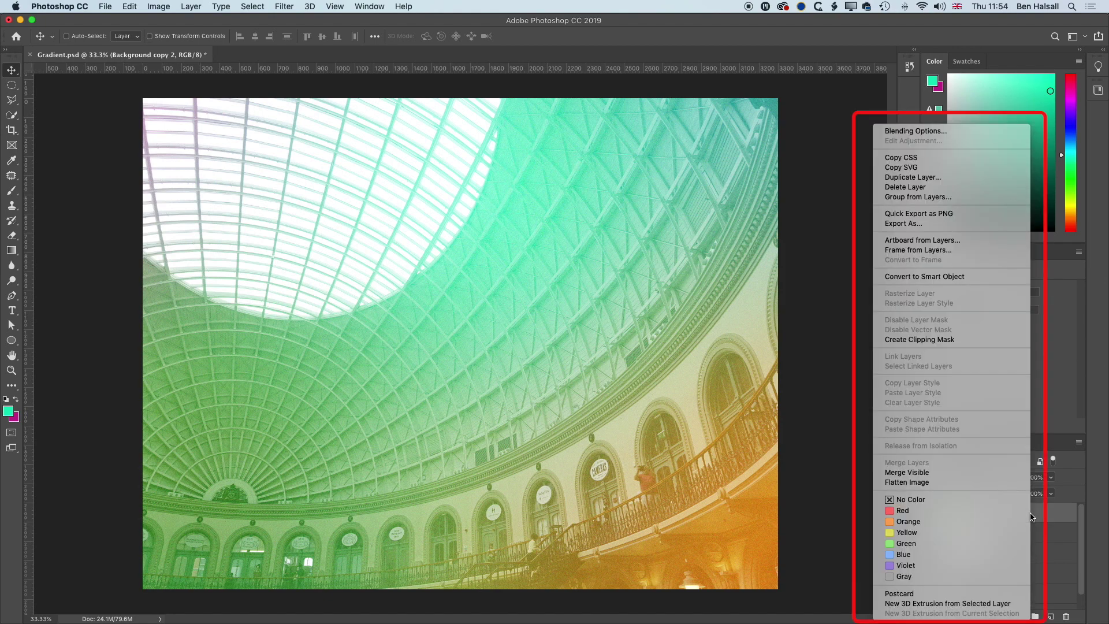
pyautogui.click(955, 342)
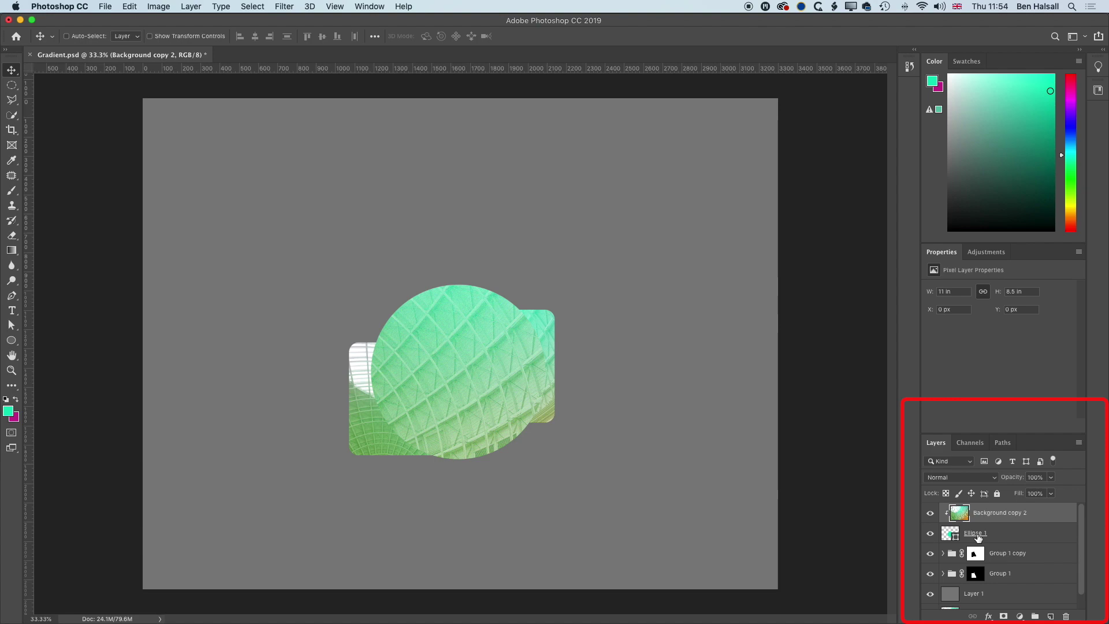
# Move the photo-filled circle above the split rectangle and group circle and photo as Group 2
pyautogui.click(1011, 537)
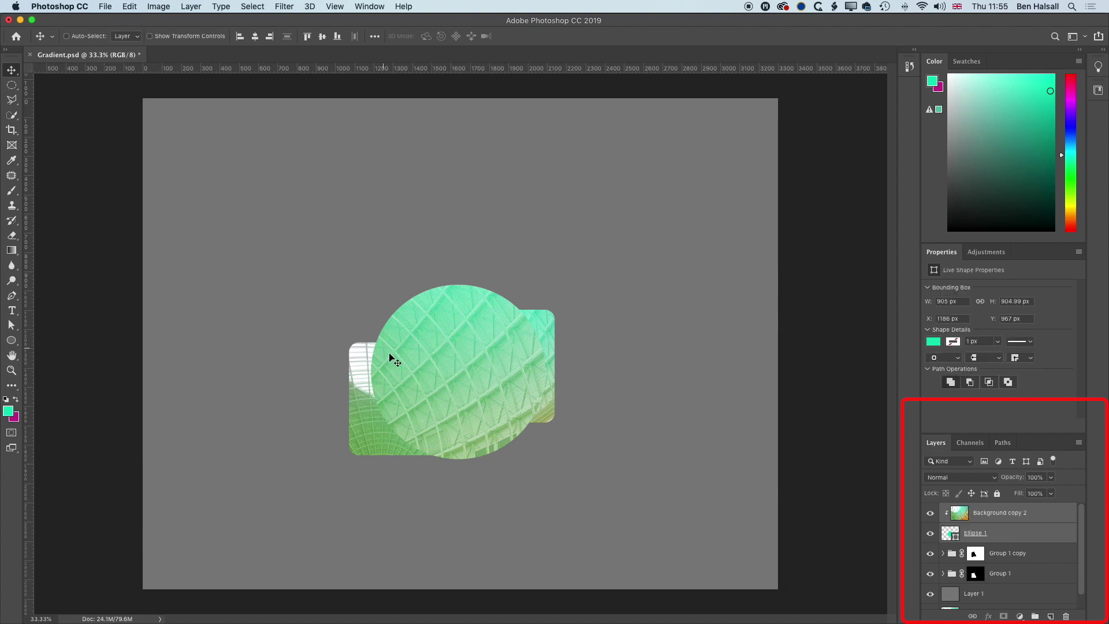
pyautogui.moveTo(443, 380); pyautogui.dragTo(428, 206)
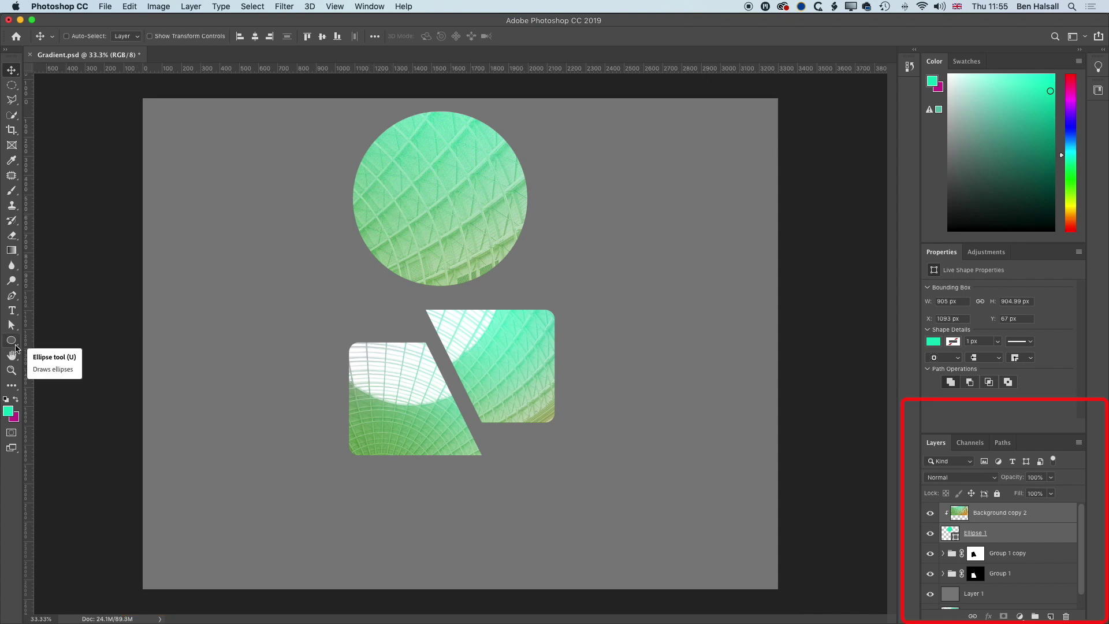
pyautogui.rightClick(1038, 524)
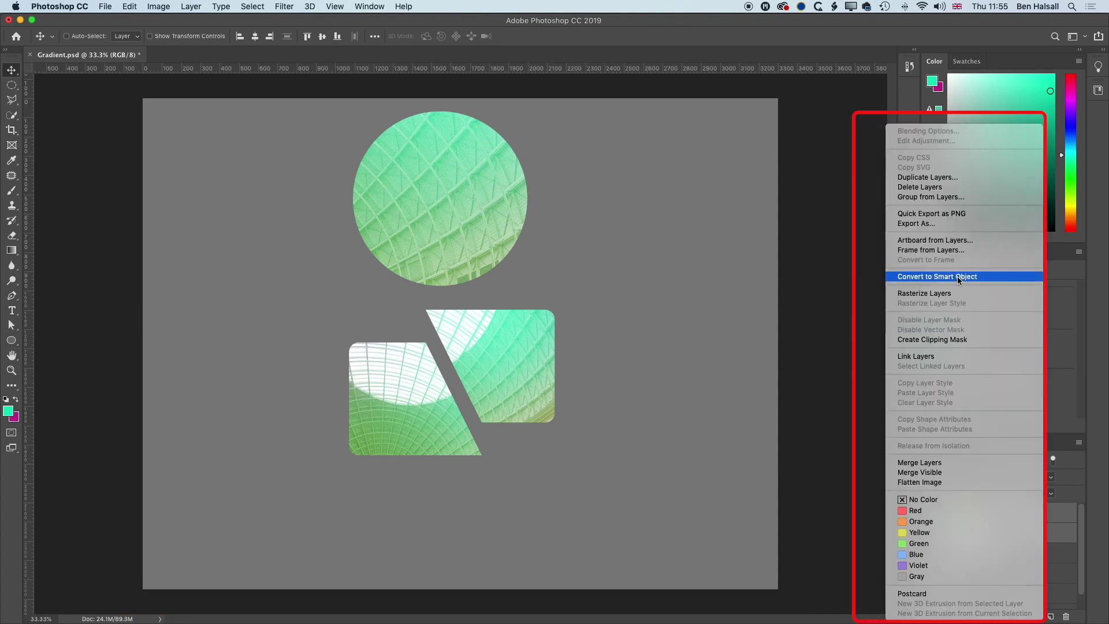
pyautogui.click(962, 197)
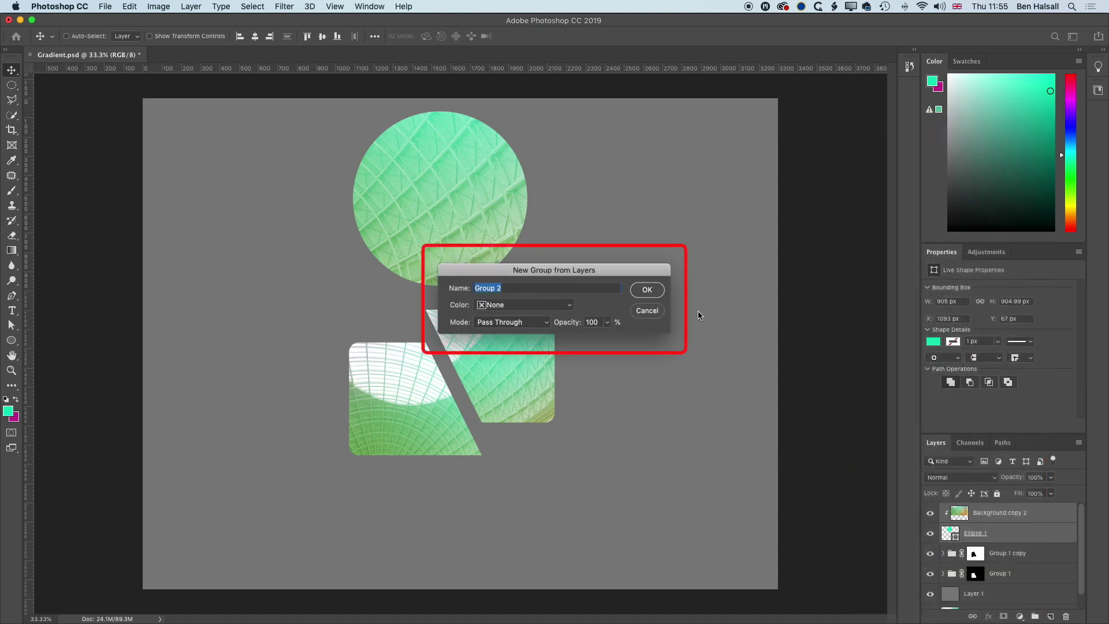
pyautogui.click(647, 290)
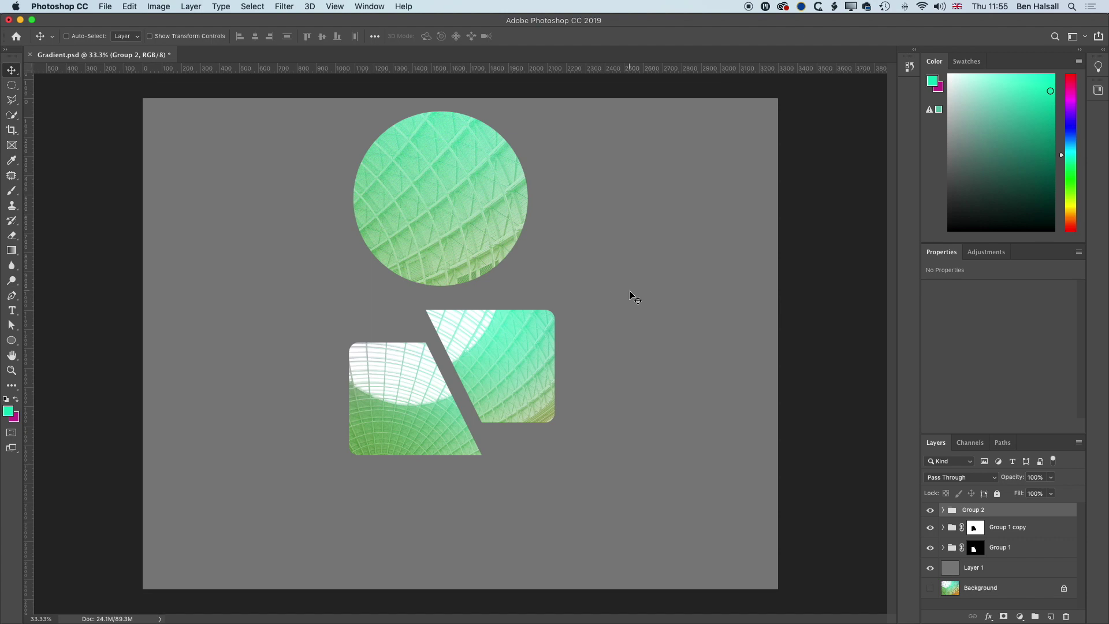
# Draw a slanted Polygonal Lasso band selection across the circle
pyautogui.click(12, 101)
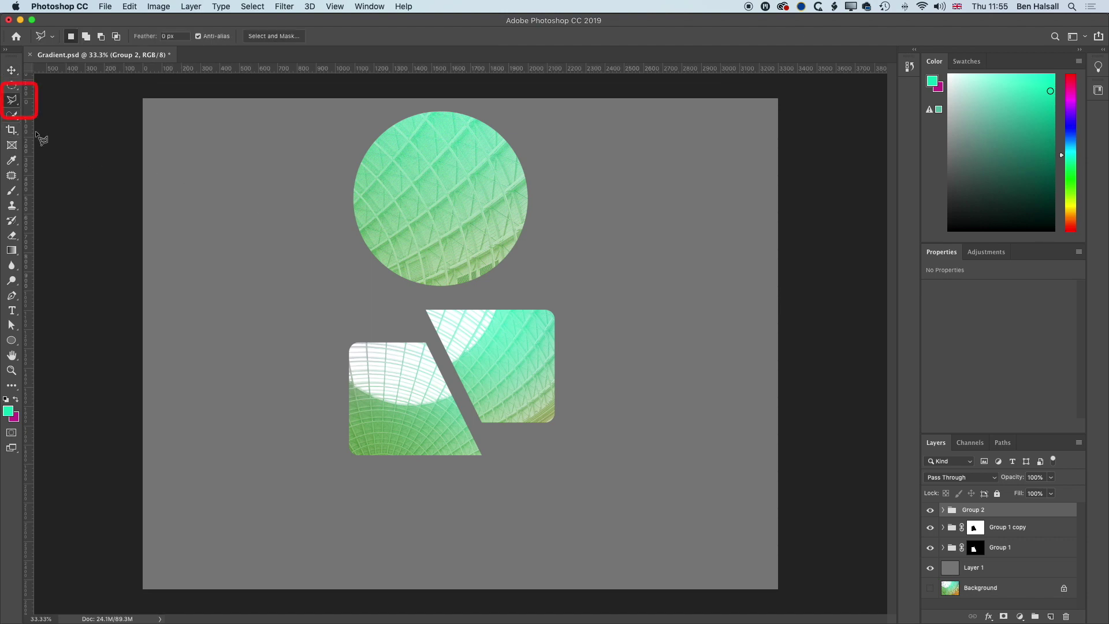
pyautogui.click(302, 220)
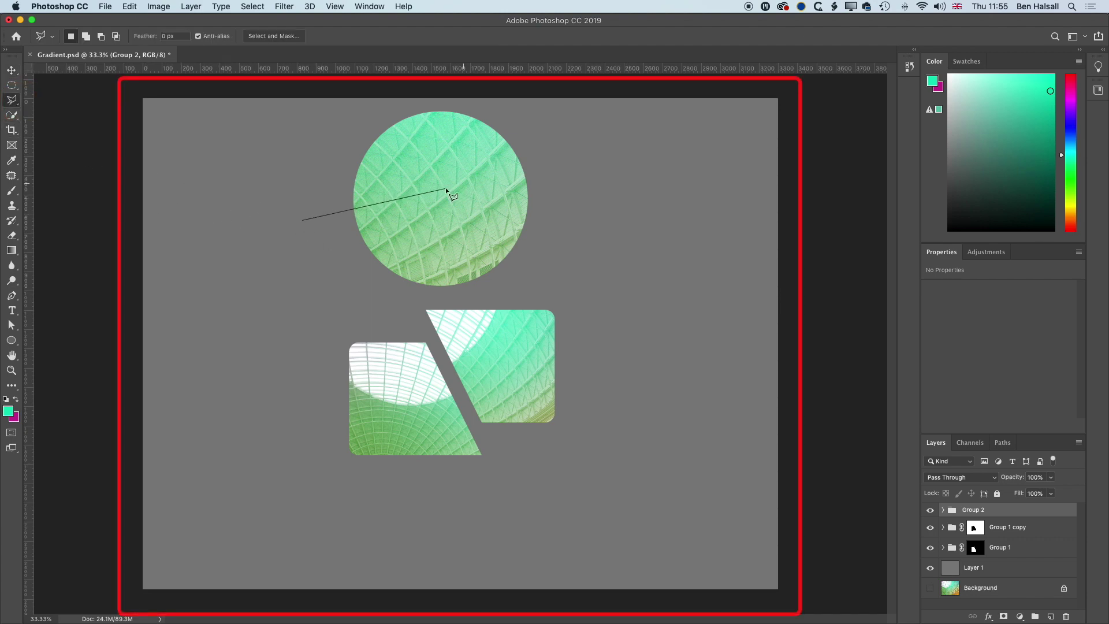
pyautogui.click(429, 217)
pyautogui.click(406, 301)
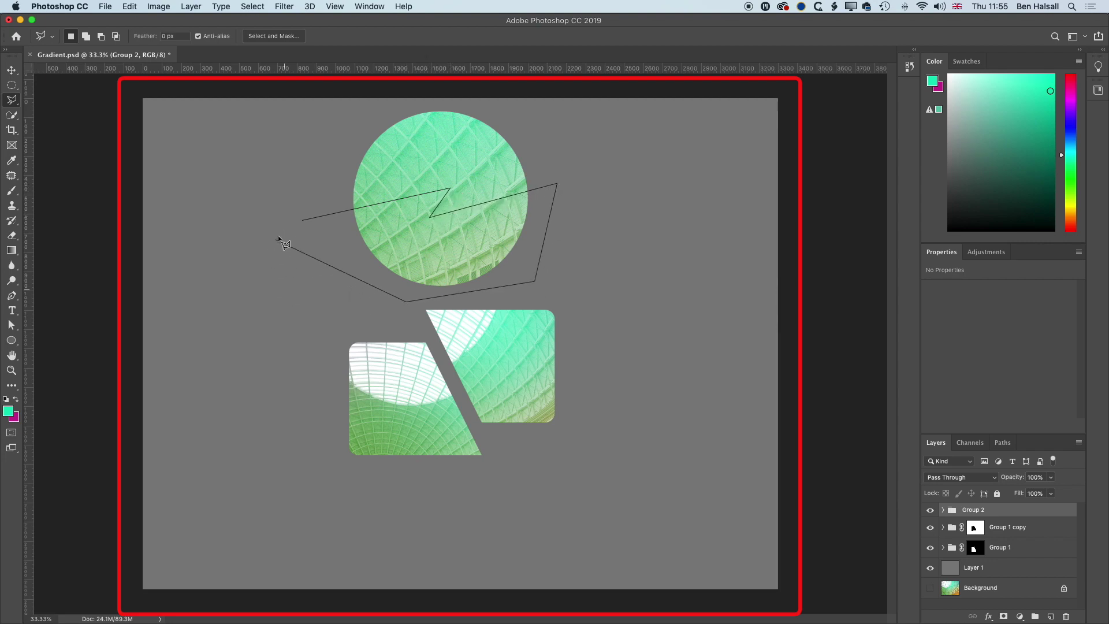
pyautogui.click(292, 271)
pyautogui.click(302, 222)
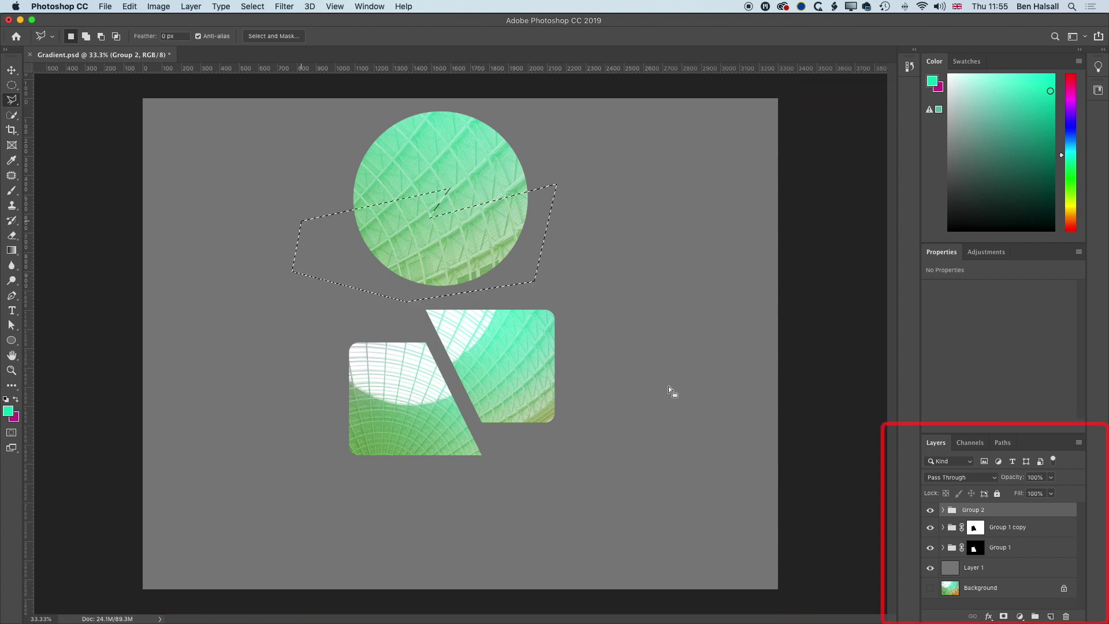
# Mask Group 2 with the band, then duplicate it and invert Group 2 copy's mask
pyautogui.click(1004, 617)
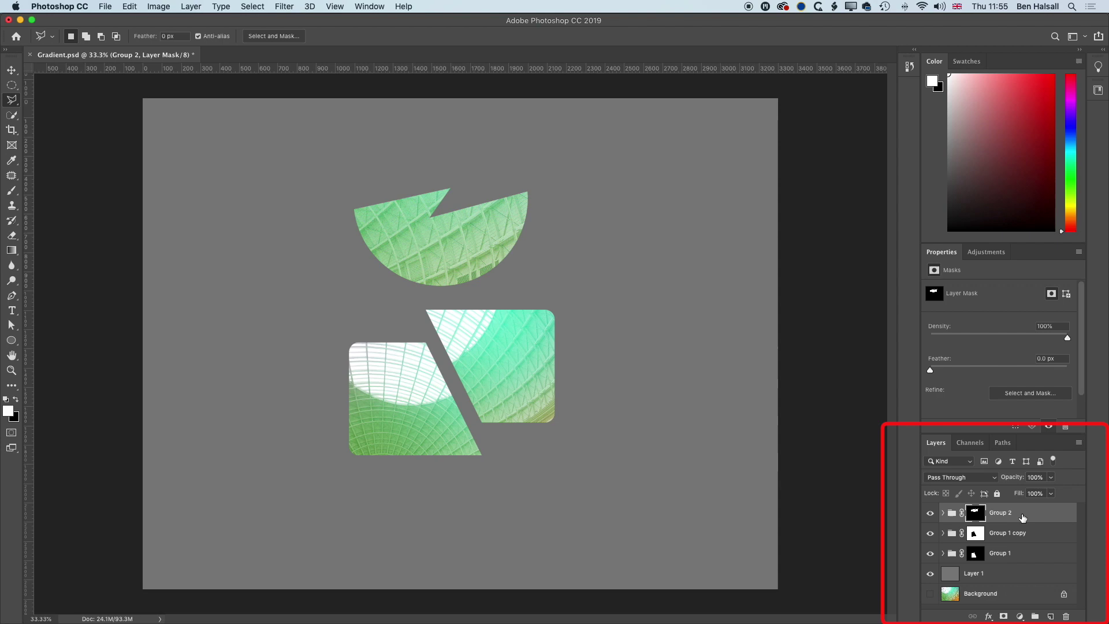
pyautogui.rightClick(1025, 516)
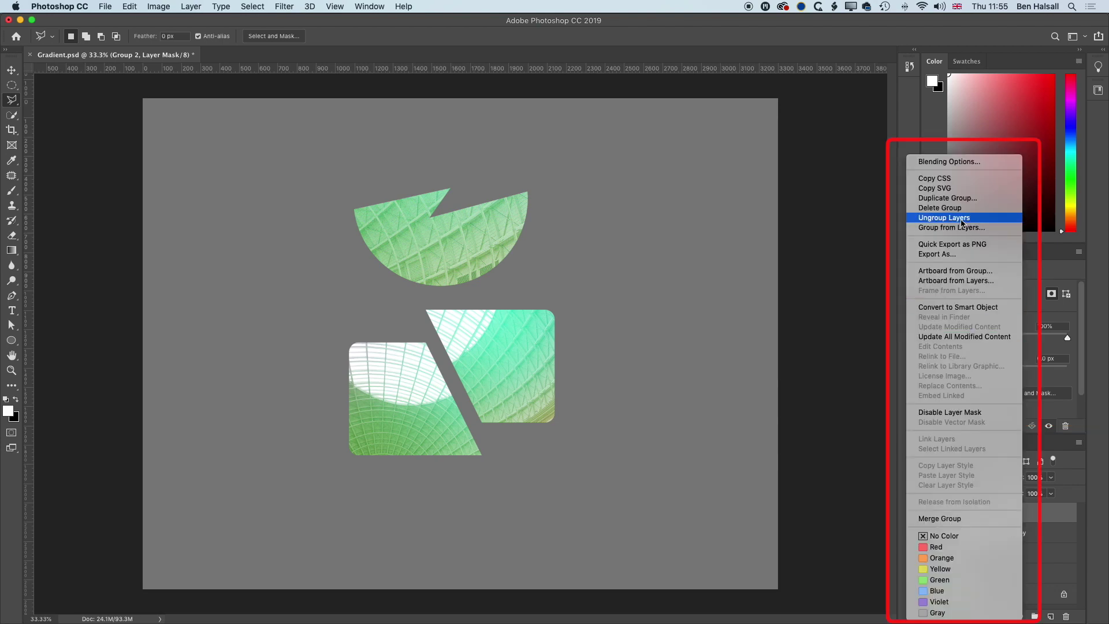
pyautogui.click(956, 197)
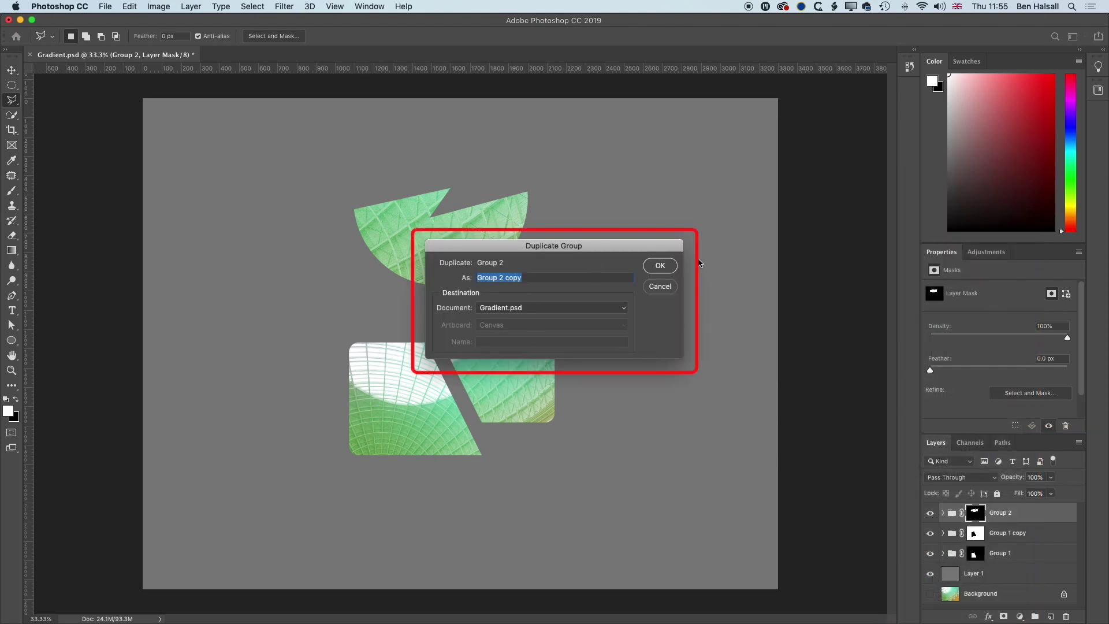
pyautogui.click(660, 266)
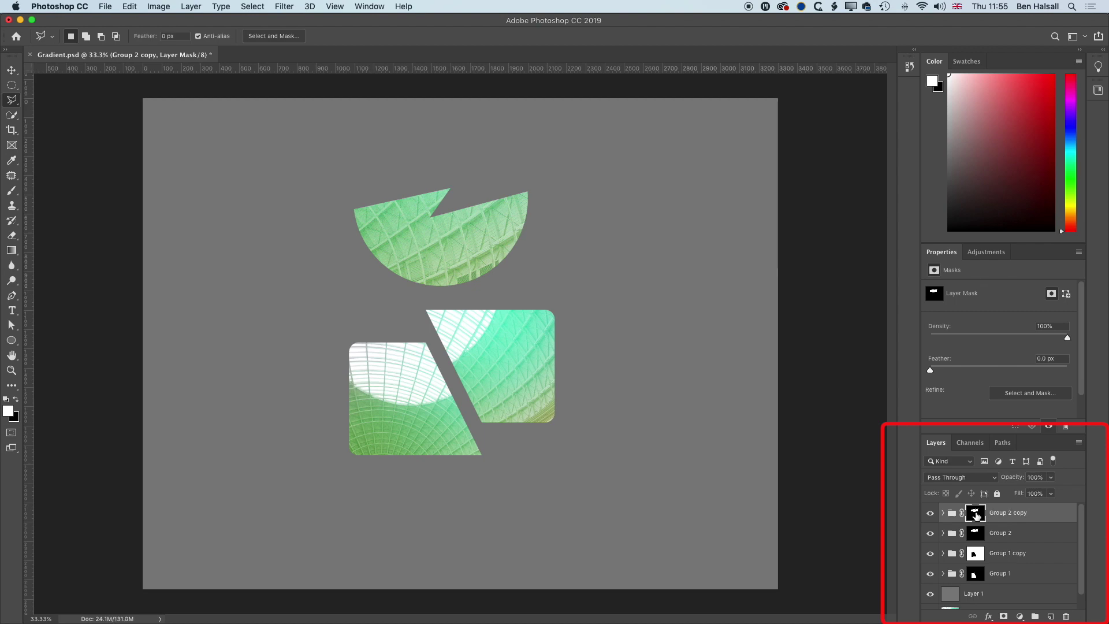
pyautogui.press('super+i')
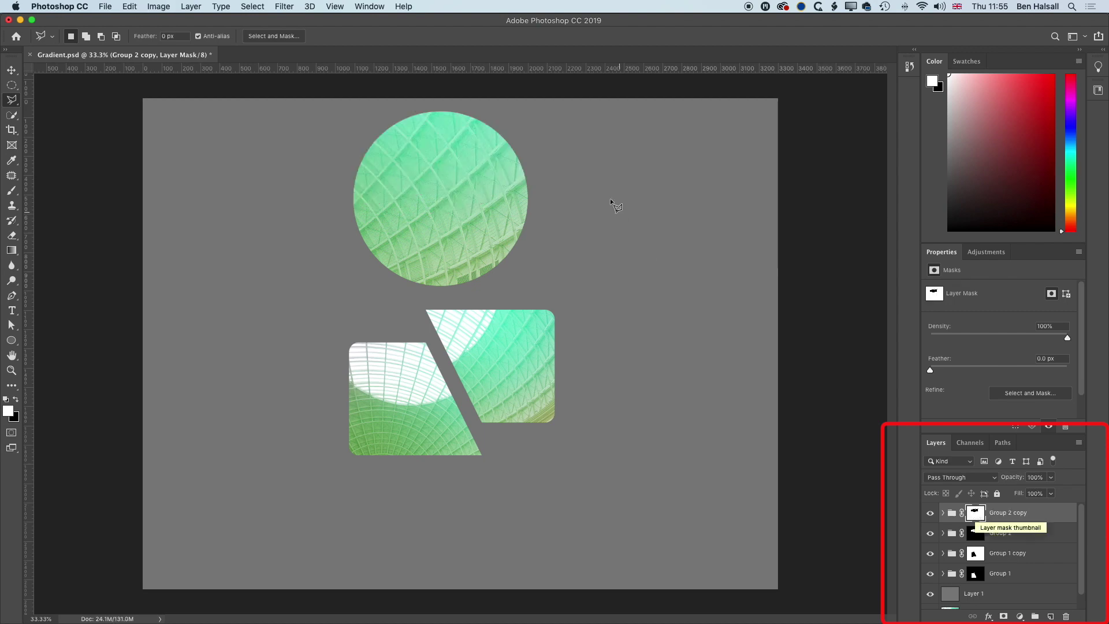
# Nudge the copy's mask, the photo and Group 2's mask to open a gap
pyautogui.click(12, 74)
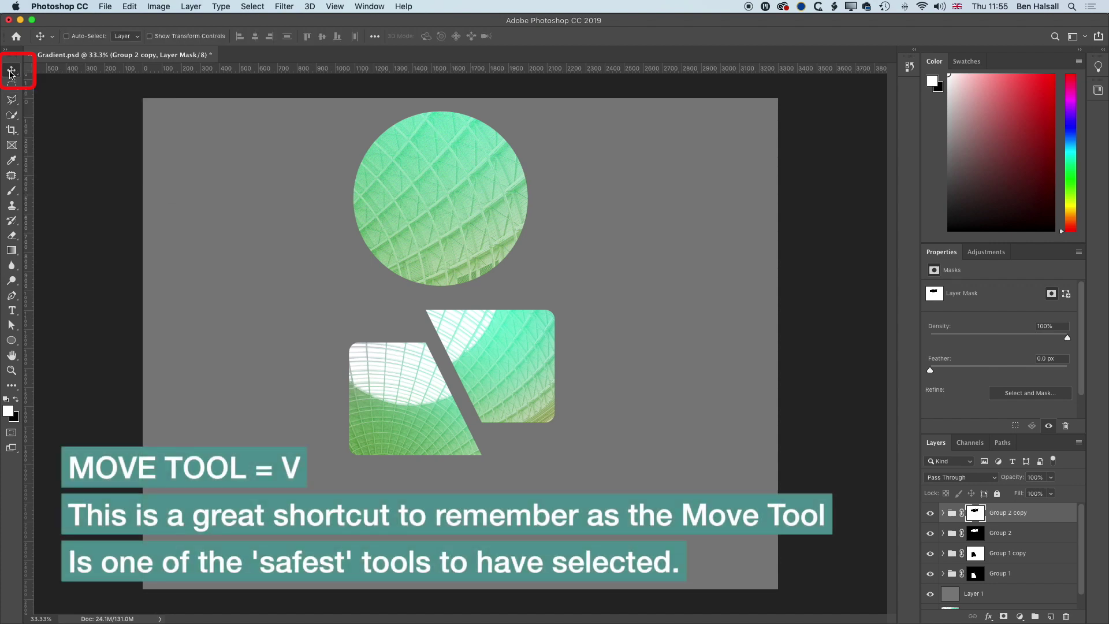
pyautogui.moveTo(495, 198); pyautogui.dragTo(500, 169)
pyautogui.keyDown('super'); pyautogui.click(453, 243); pyautogui.keyUp('super')
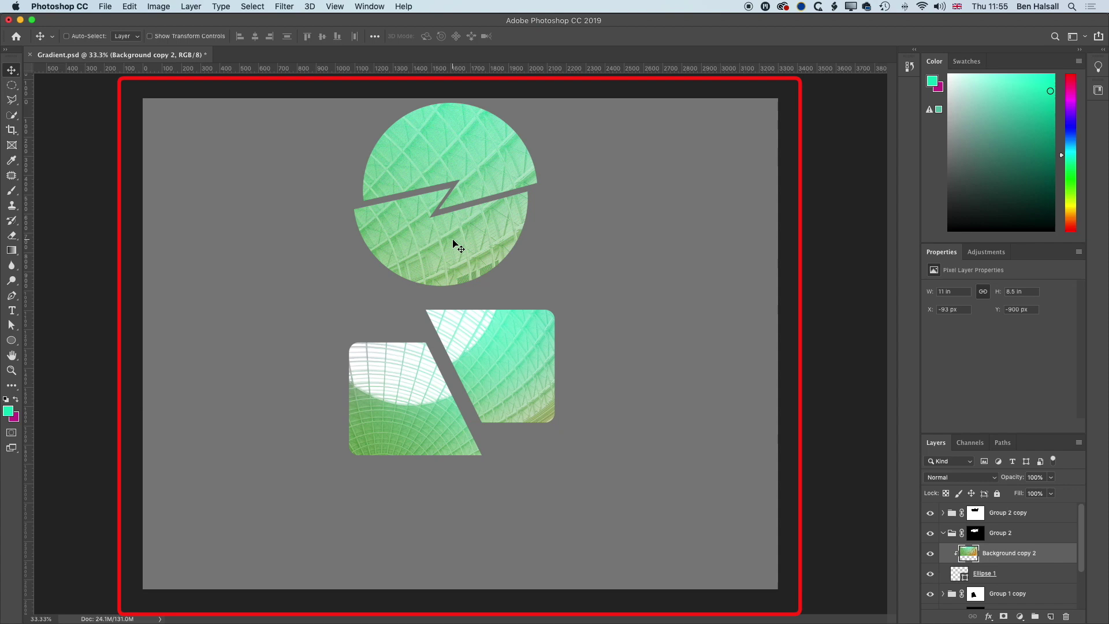
pyautogui.moveTo(453, 243); pyautogui.dragTo(448, 245)
pyautogui.click(1015, 534)
pyautogui.moveTo(419, 242); pyautogui.dragTo(413, 251)
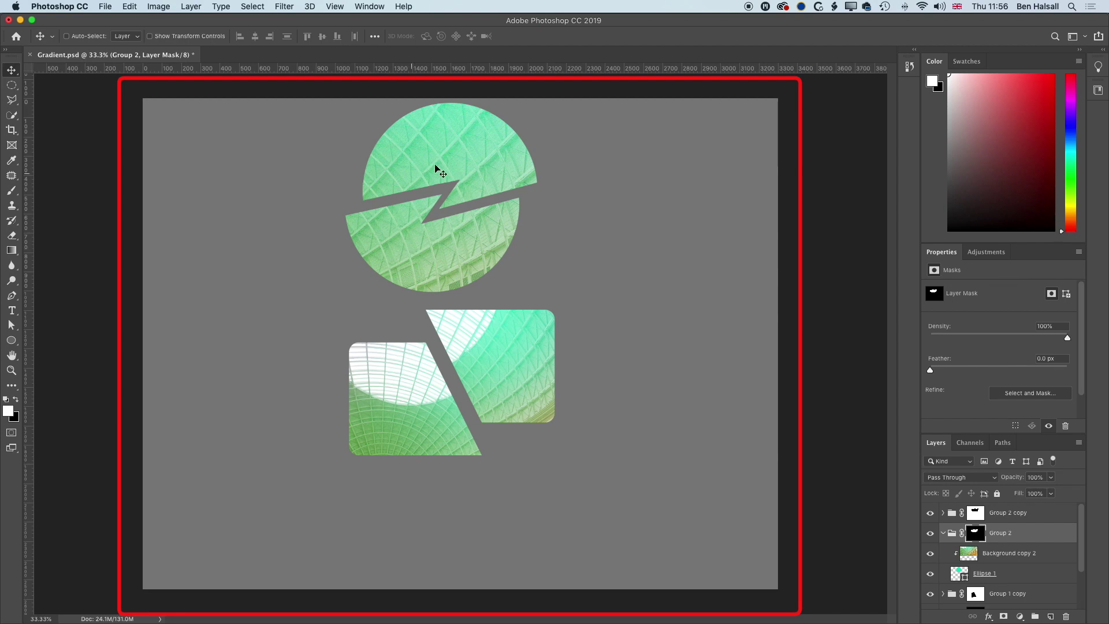
# Rotate Group 2's mask about 3 degrees clockwise
pyautogui.press('super')
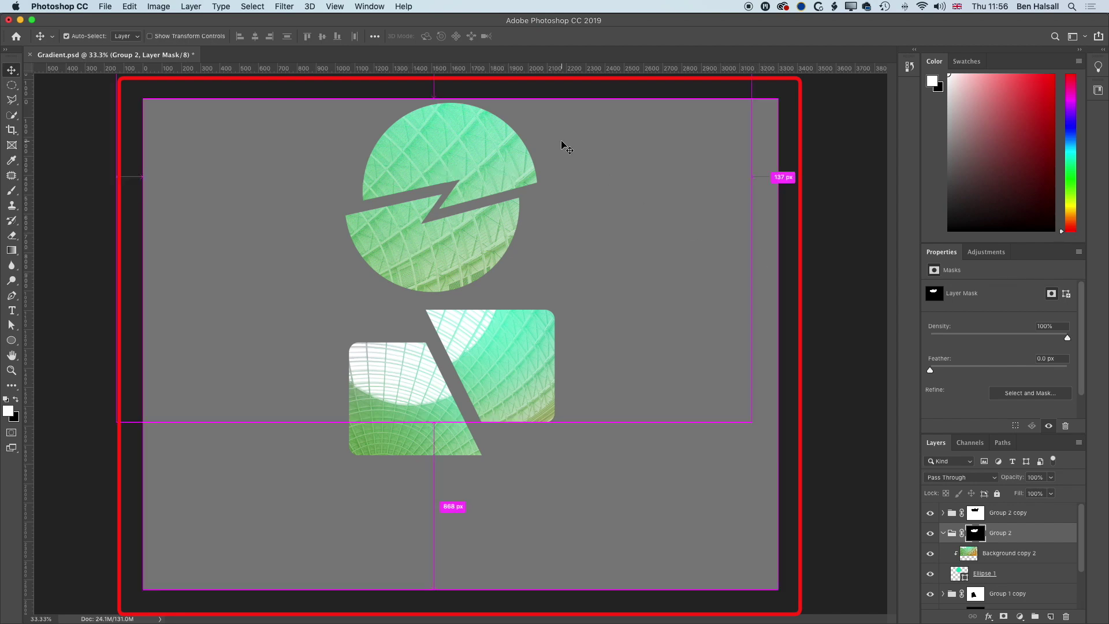
pyautogui.press('super+t')
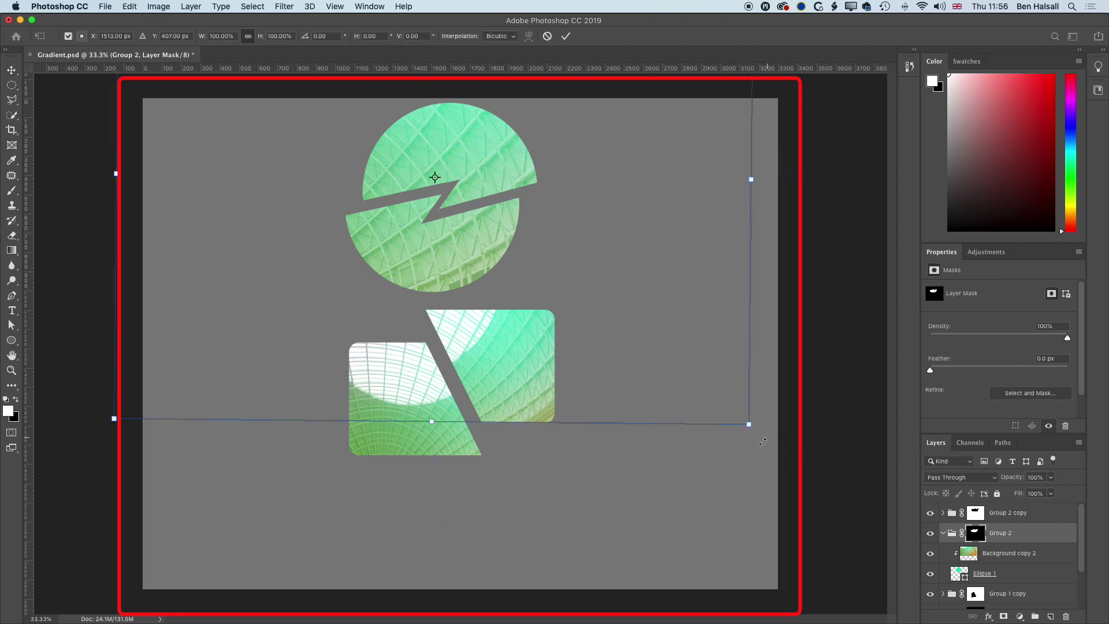
pyautogui.moveTo(781, 444); pyautogui.dragTo(774, 456)
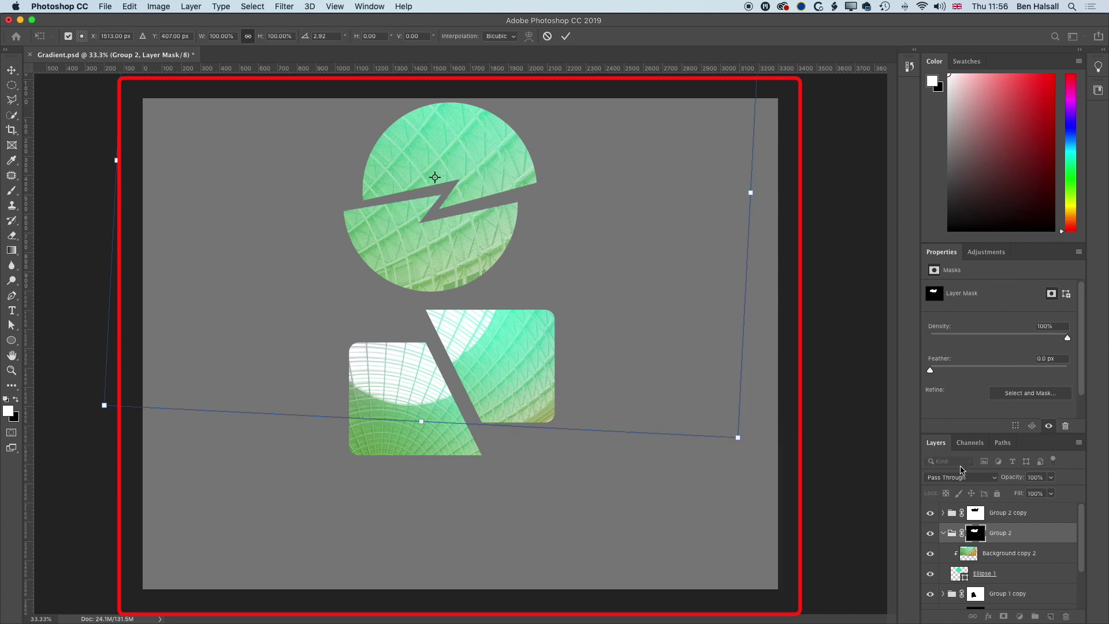
pyautogui.press('Return')
# Rotate and shift Group 2 copy's mask, then move the split circle to the upper right
pyautogui.click(1028, 516)
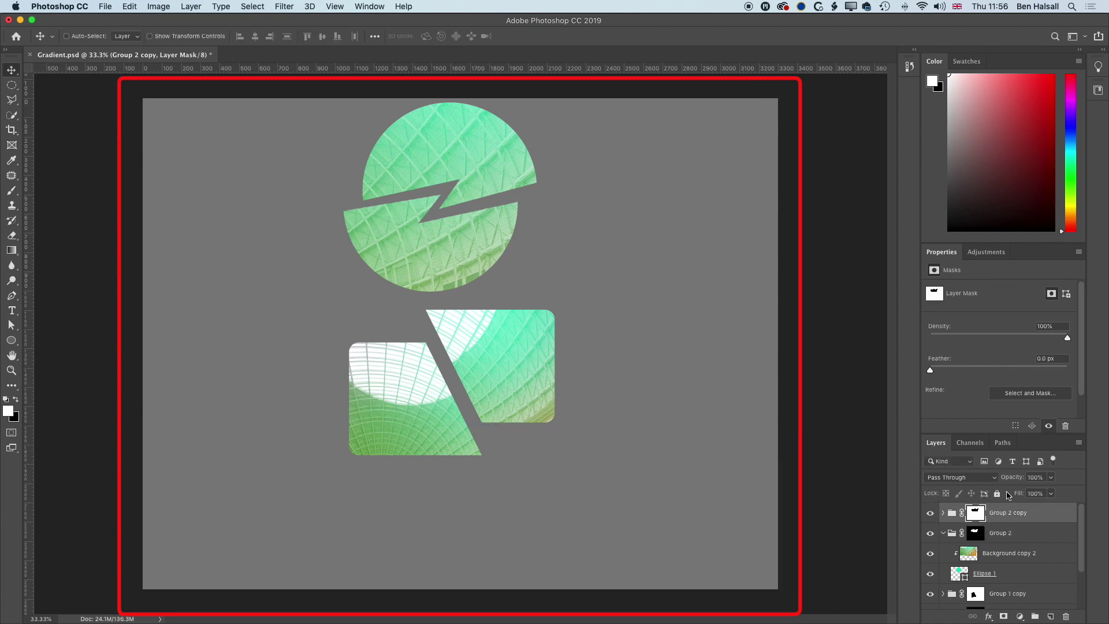
pyautogui.press('super+t')
pyautogui.moveTo(779, 403); pyautogui.dragTo(739, 399)
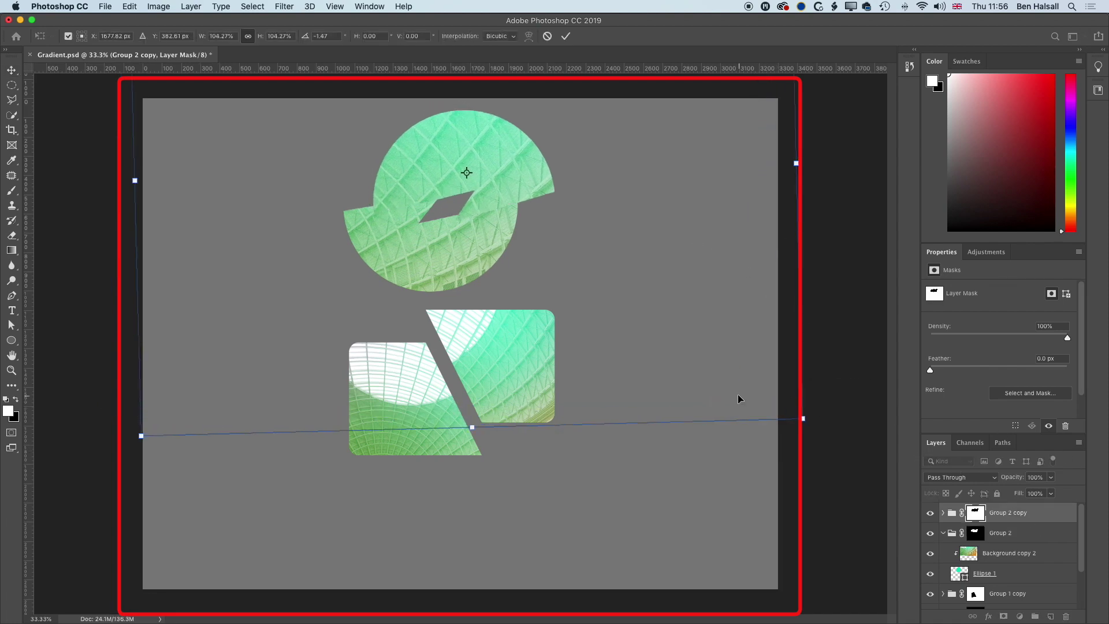
pyautogui.moveTo(513, 168); pyautogui.dragTo(489, 157)
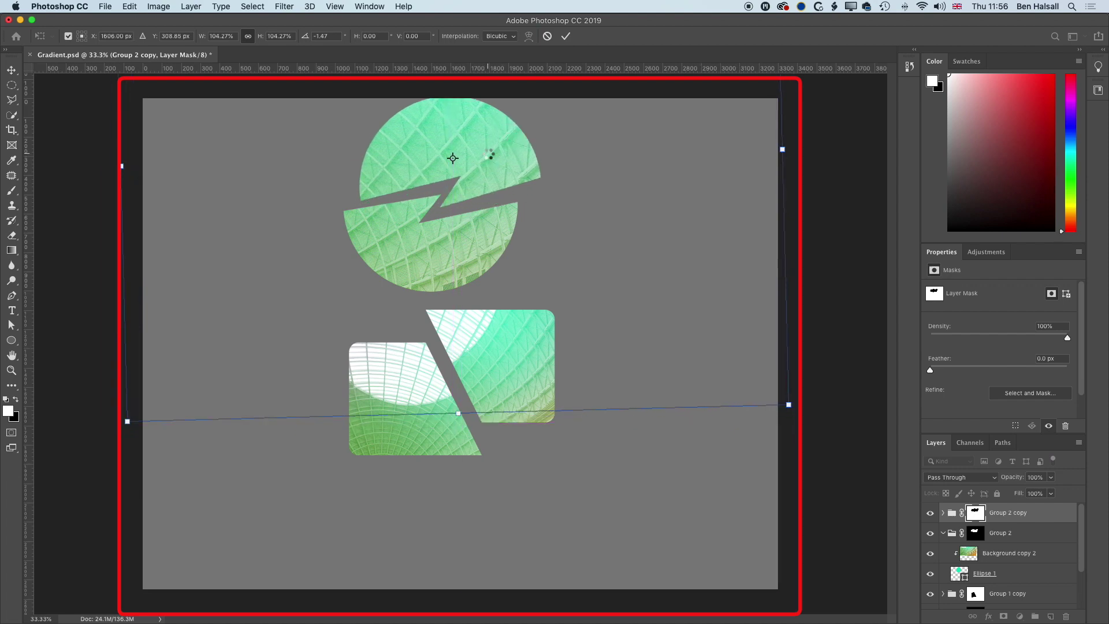
pyautogui.press('Return')
pyautogui.keyDown('shift'); pyautogui.click(1010, 532); pyautogui.keyUp('shift')
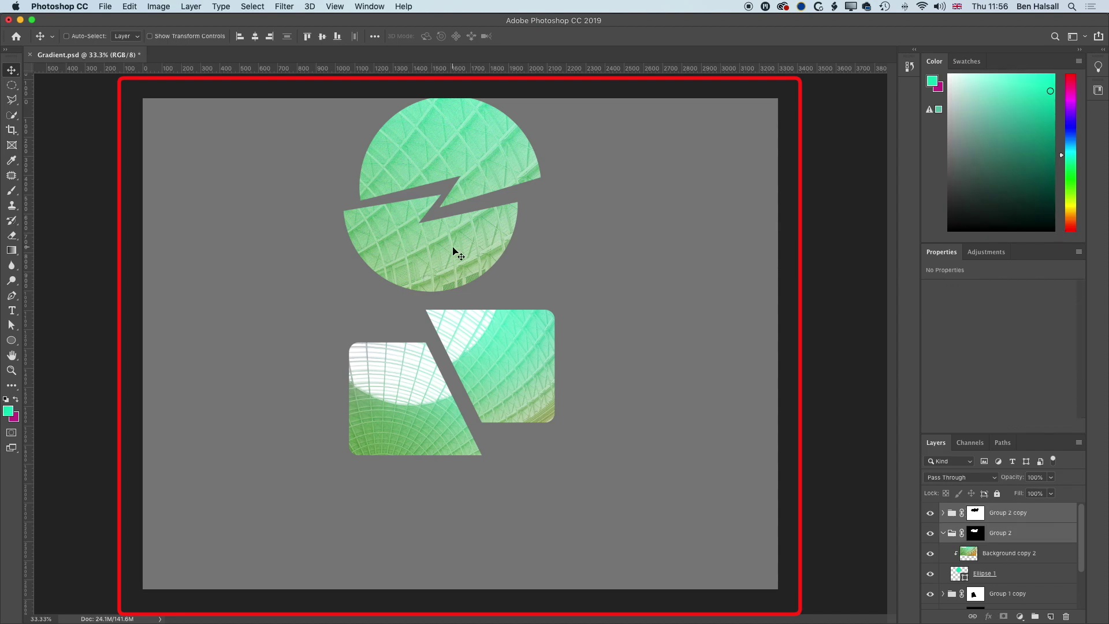
pyautogui.moveTo(454, 251); pyautogui.dragTo(661, 276)
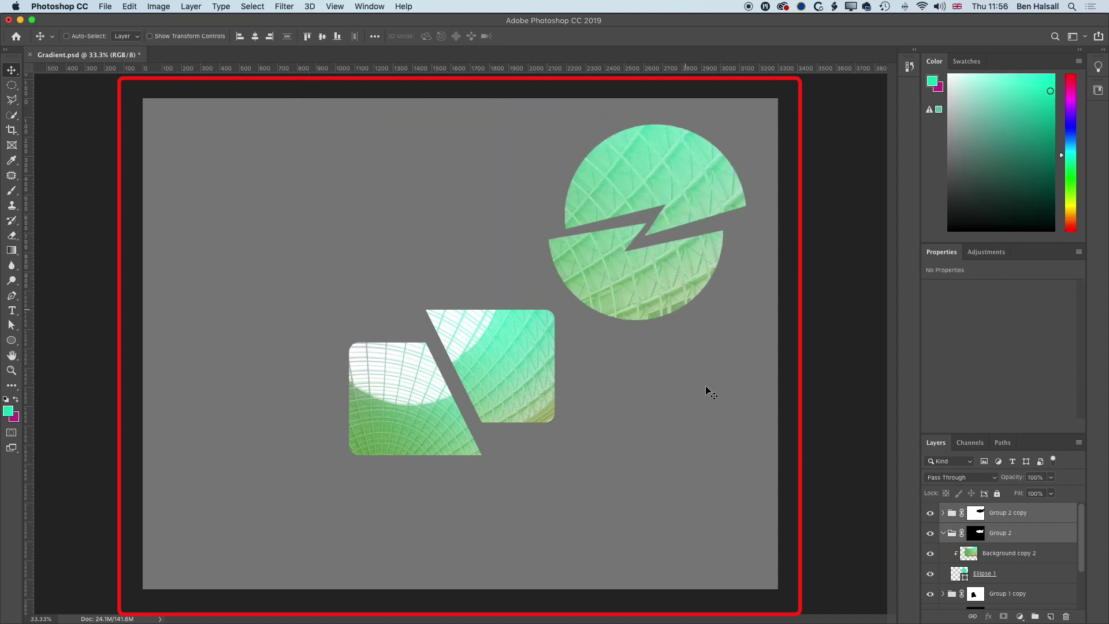